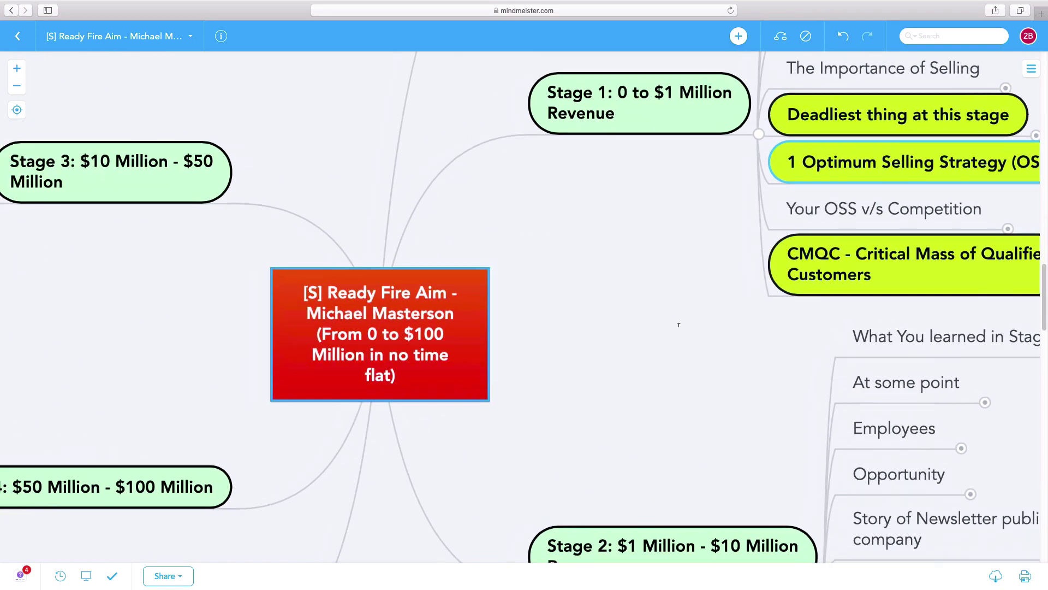
# Browse the Stage 1 through Stage 4 revenue branches of the map.
pyautogui.scroll(3, 773, 302)
pyautogui.scroll(-1, 776, 294)
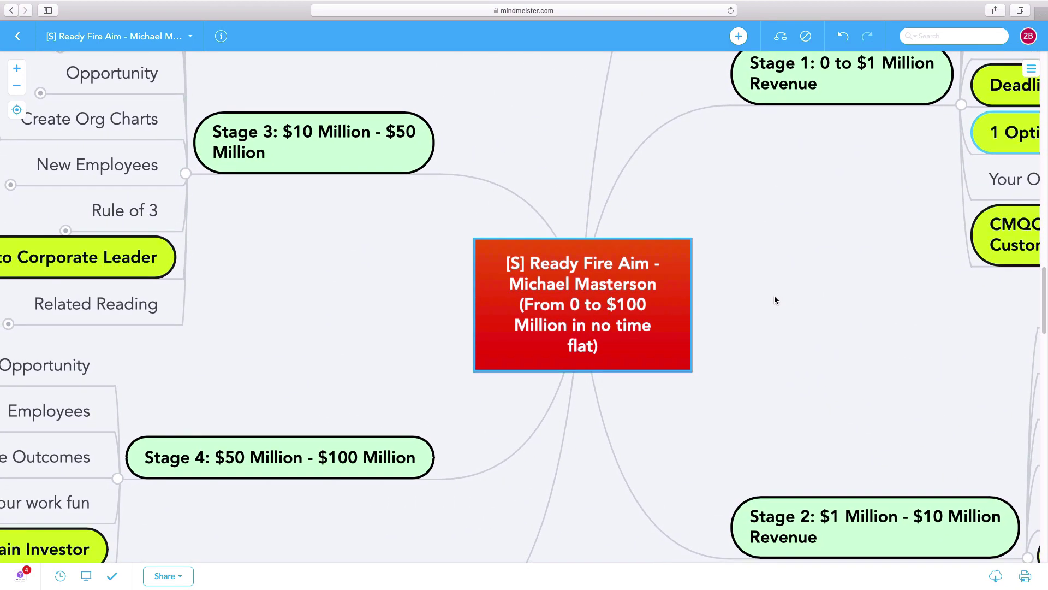
pyautogui.scroll(-3, 774, 300)
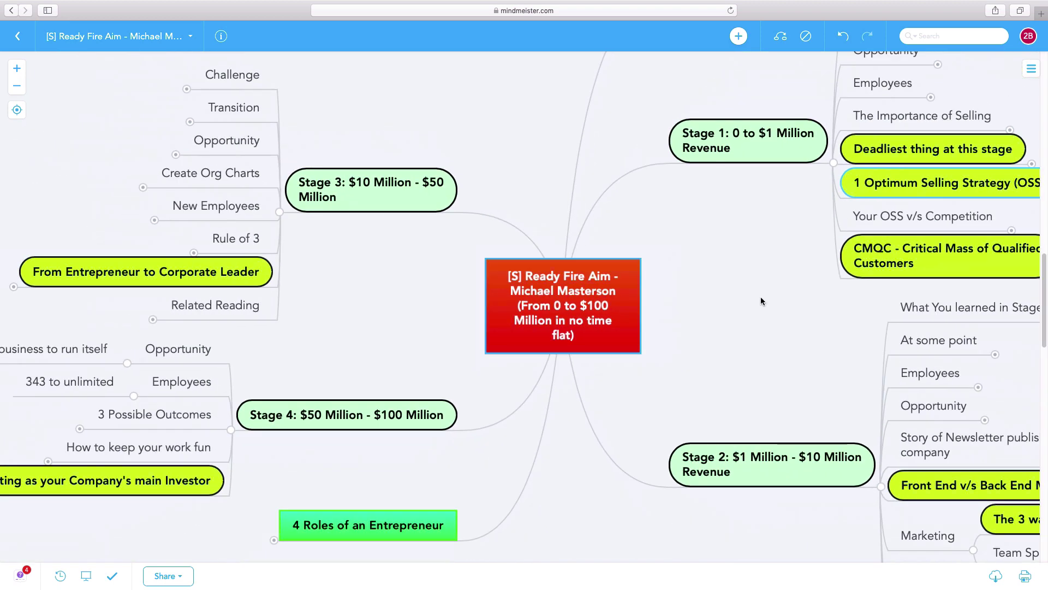
pyautogui.click(756, 156)
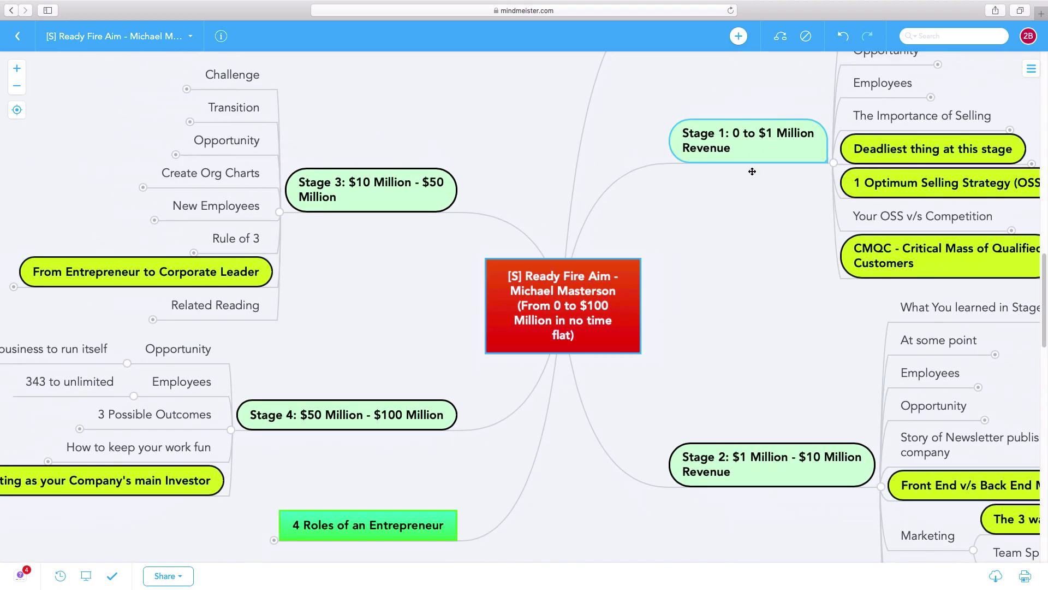
pyautogui.scroll(-1, 742, 226)
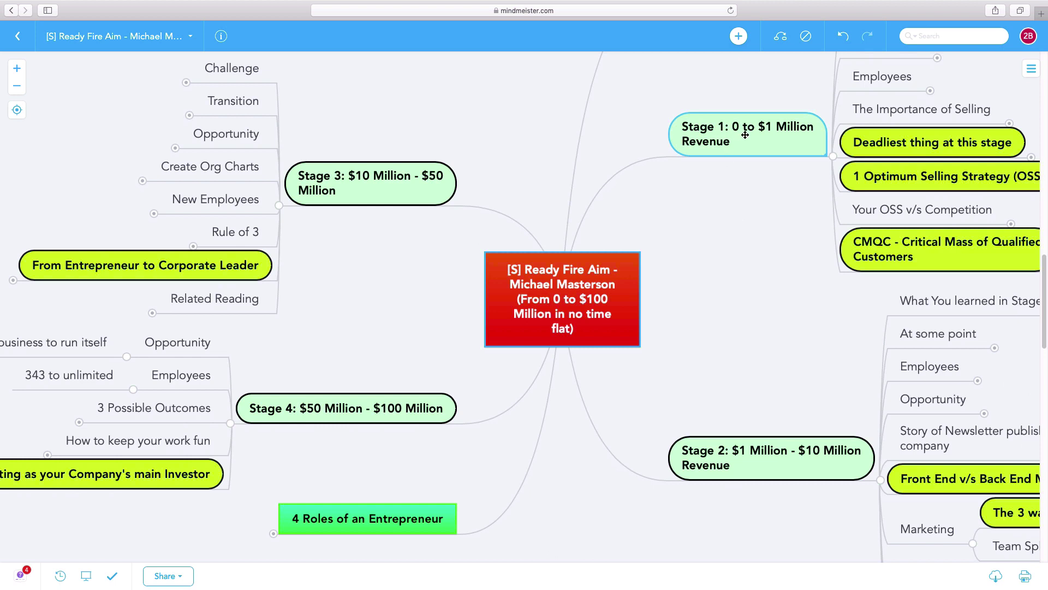
pyautogui.scroll(-2, 720, 219)
pyautogui.click(710, 434)
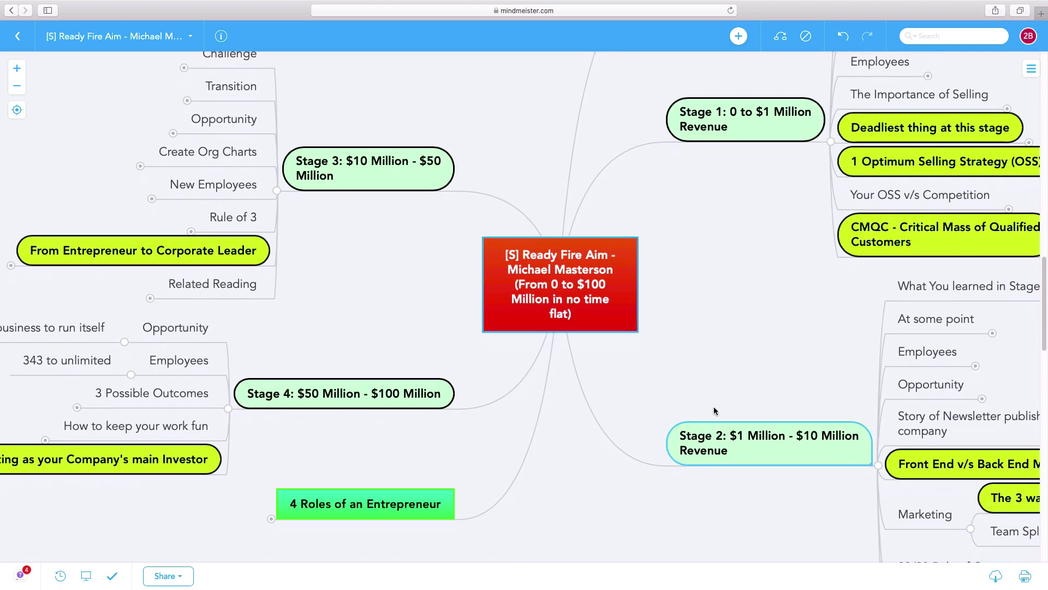
pyautogui.hscroll(-2, 415, 396)
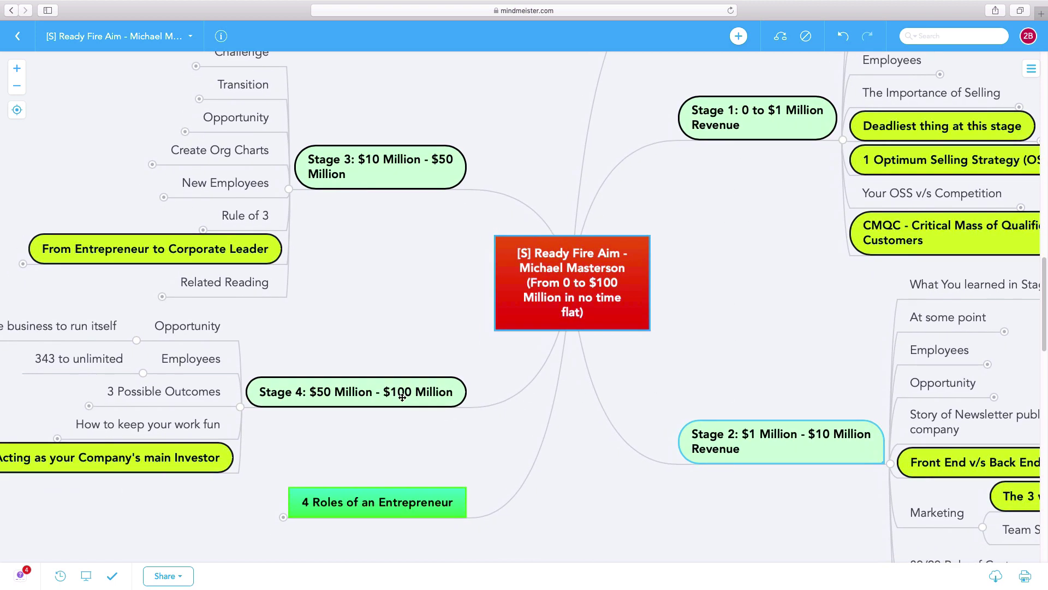
pyautogui.click(361, 167)
pyautogui.moveTo(389, 270); pyautogui.dragTo(381, 266)
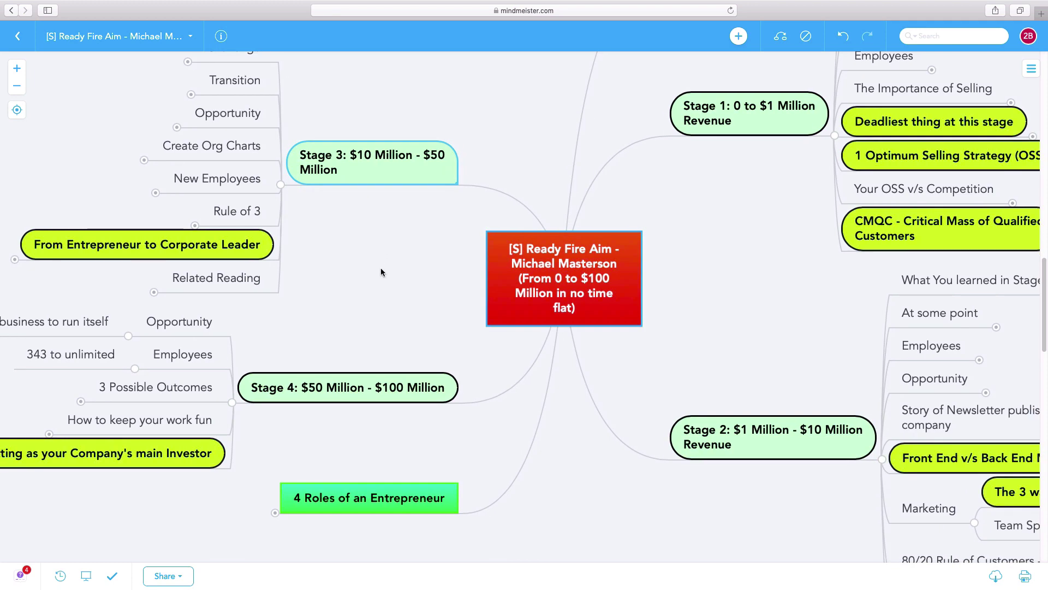
pyautogui.click(314, 389)
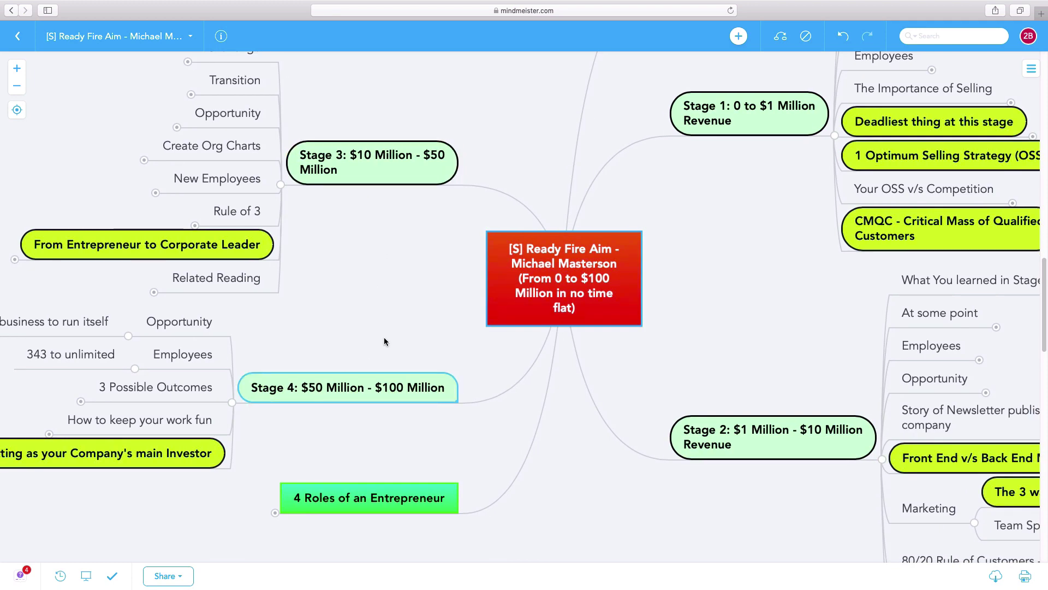
pyautogui.hscroll(2, 383, 338)
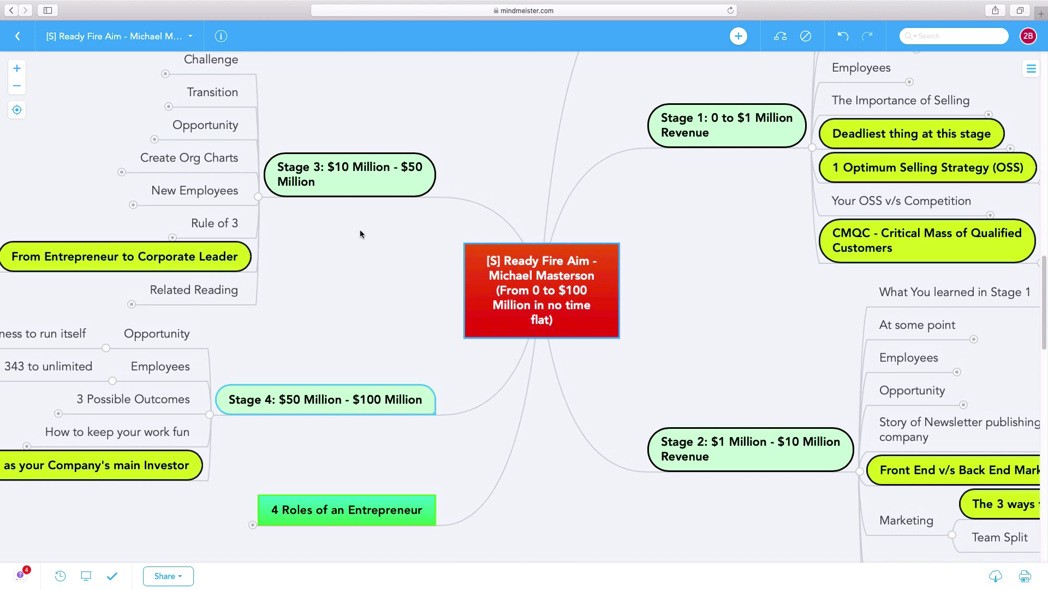
# Expand 'Deadliest thing at this stage' and move through its ideas to 'Inability to make profitable sales'.
pyautogui.moveTo(667, 253)
pyautogui.mouseDown()
pyautogui.moveTo(522, 348)
pyautogui.moveTo(390, 344)
pyautogui.mouseUp()
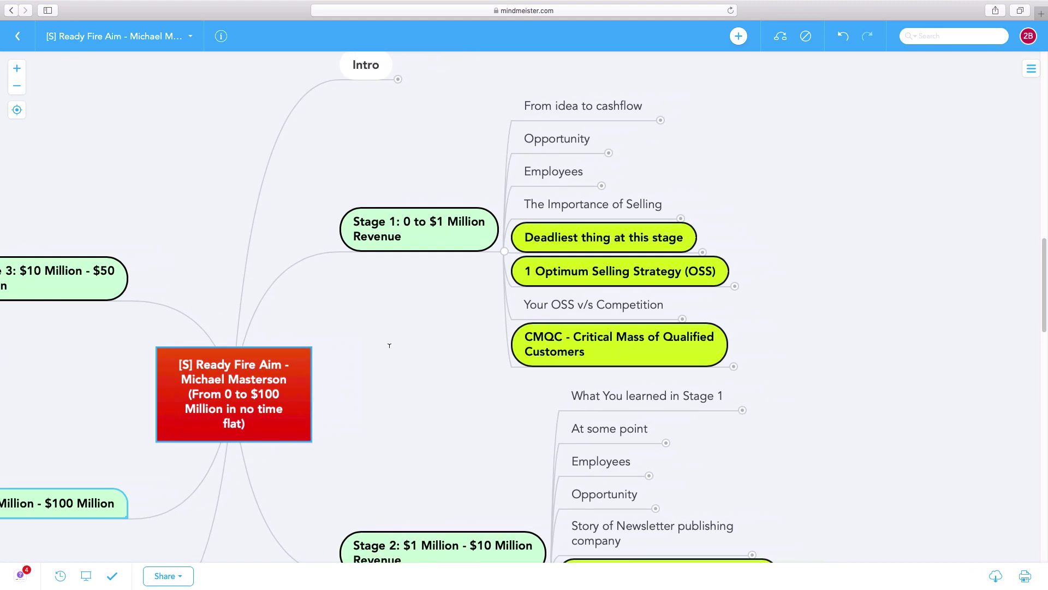
pyautogui.moveTo(402, 307); pyautogui.dragTo(248, 354)
pyautogui.scroll(3, 318, 335)
pyautogui.click(567, 298)
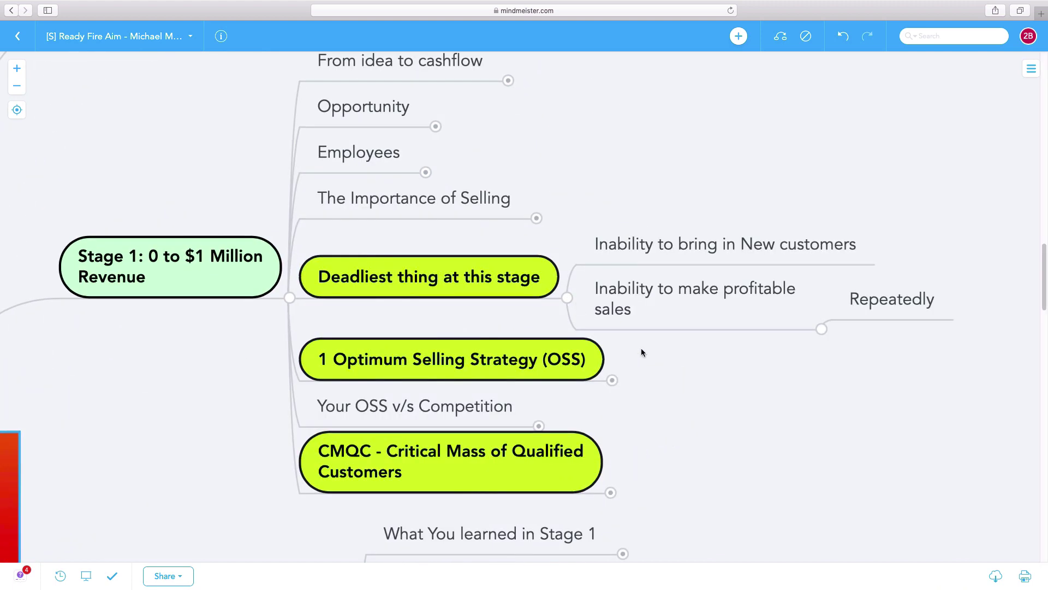
pyautogui.click(604, 225)
pyautogui.moveTo(665, 346)
pyautogui.mouseDown()
pyautogui.moveTo(758, 314)
pyautogui.moveTo(721, 257)
pyautogui.mouseUp()
pyautogui.press('Down')
pyautogui.moveTo(729, 326); pyautogui.dragTo(725, 302)
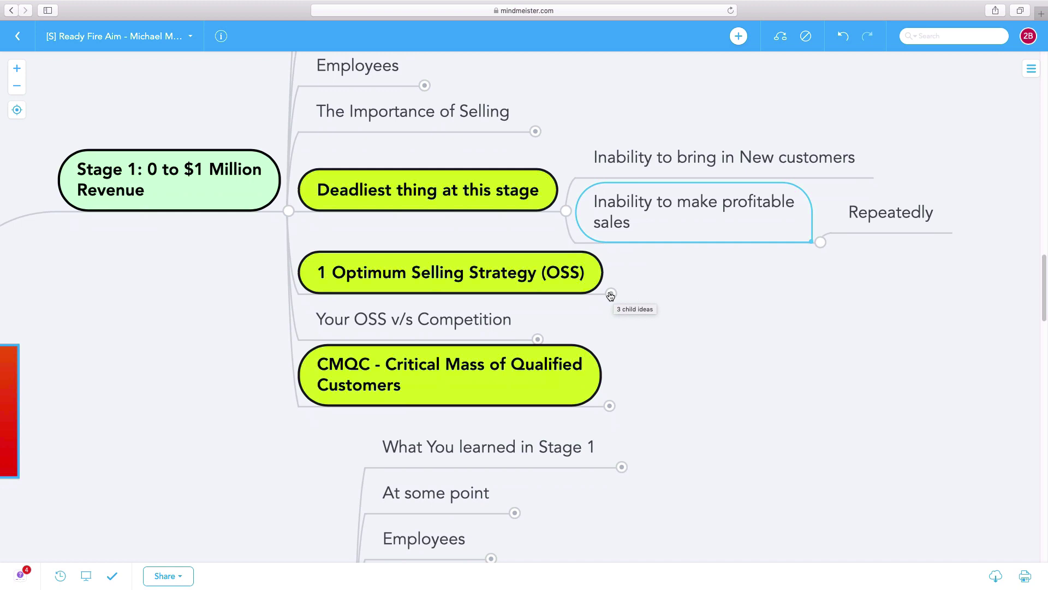
# Expand the OSS branch and 'To take your business from 0 to $1M', then select 'Focus ON Selling'.
pyautogui.click(556, 280)
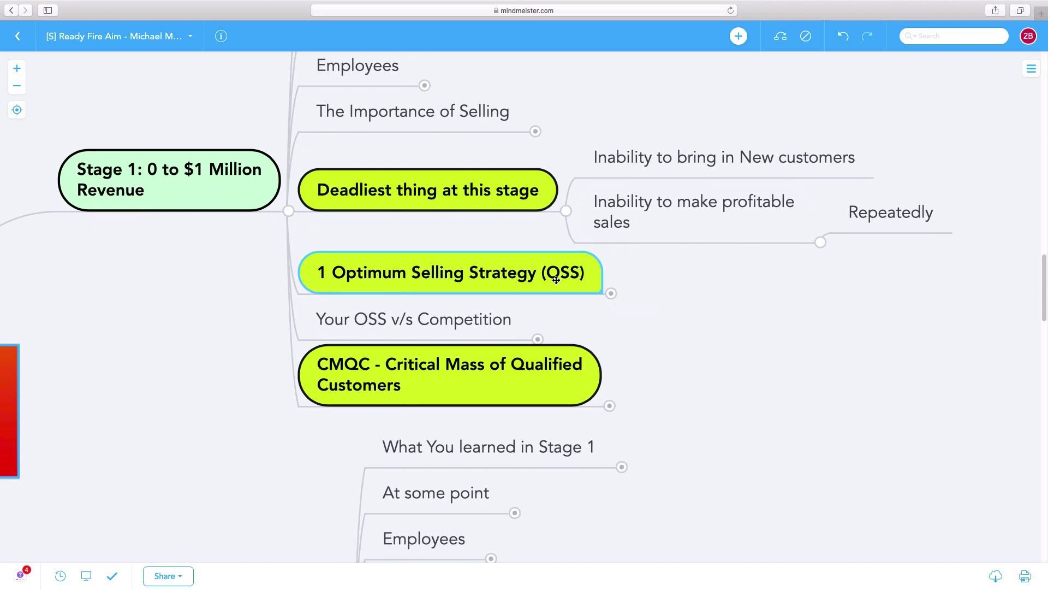
pyautogui.click(611, 295)
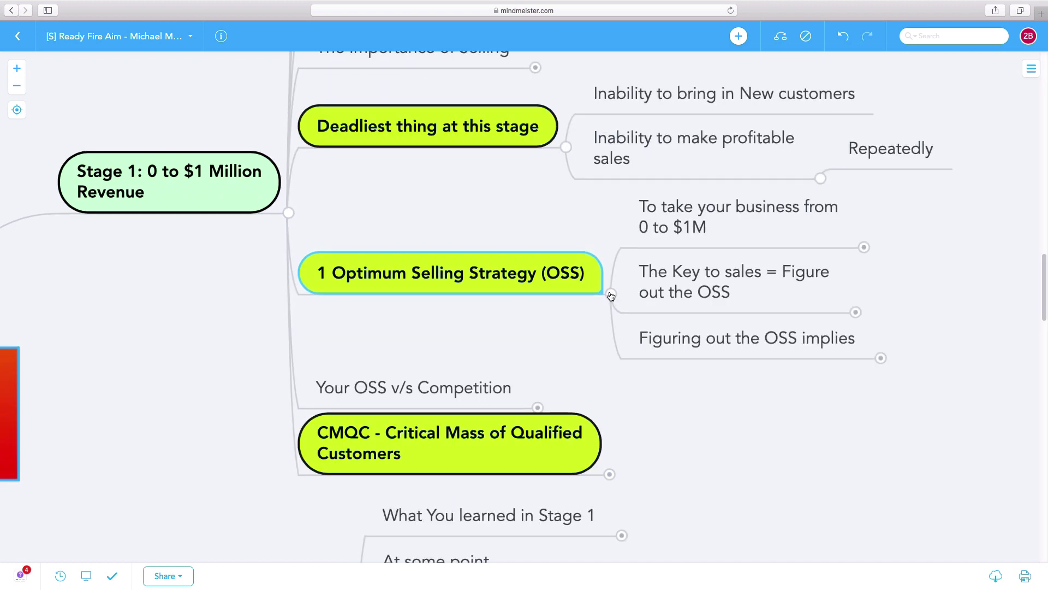
pyautogui.moveTo(599, 223); pyautogui.dragTo(388, 265)
pyautogui.click(488, 262)
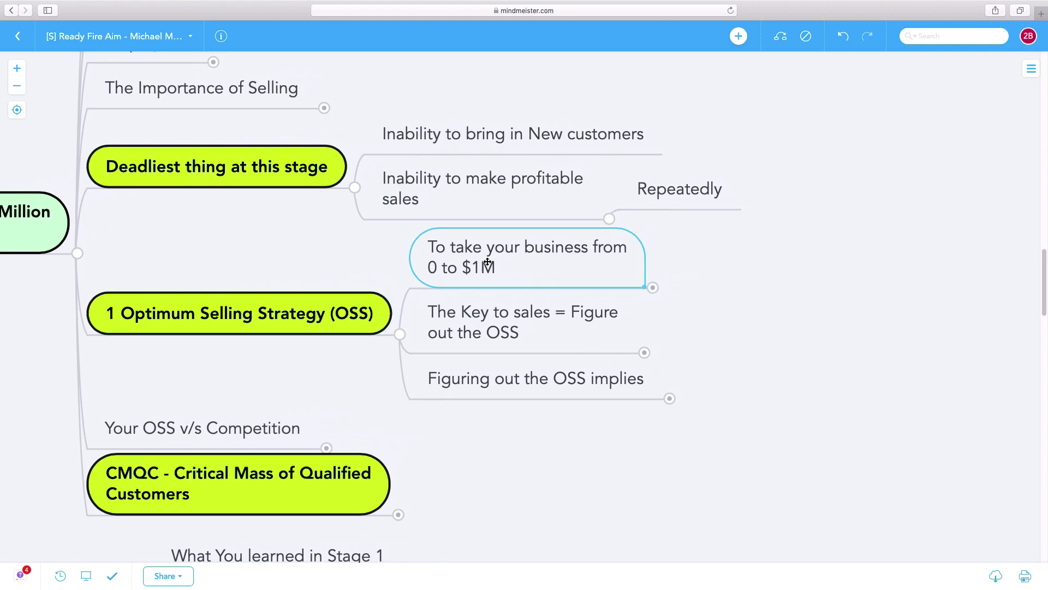
pyautogui.click(654, 289)
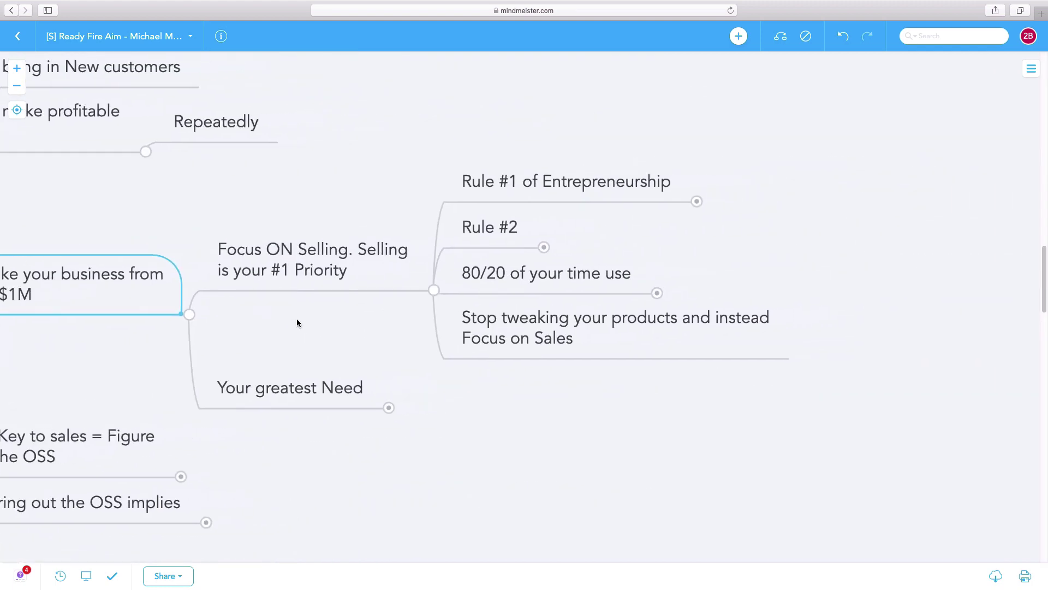
pyautogui.click(319, 270)
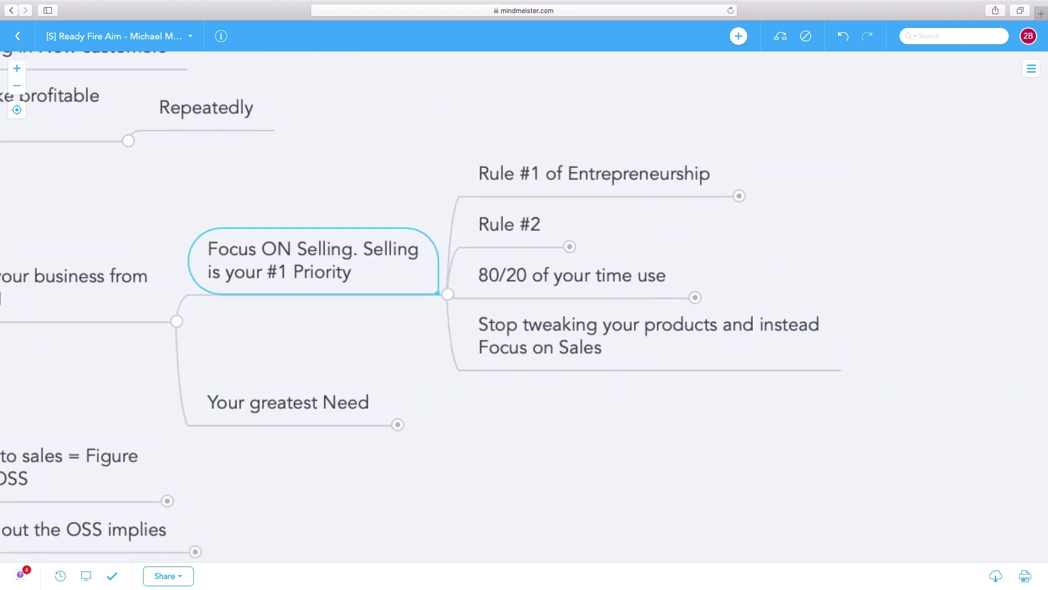
# Expand 'Rule #1 of Entrepreneurship' to reveal 'Without sales, there is no business'.
pyautogui.click(698, 202)
pyautogui.write('Without sales, there is no business')
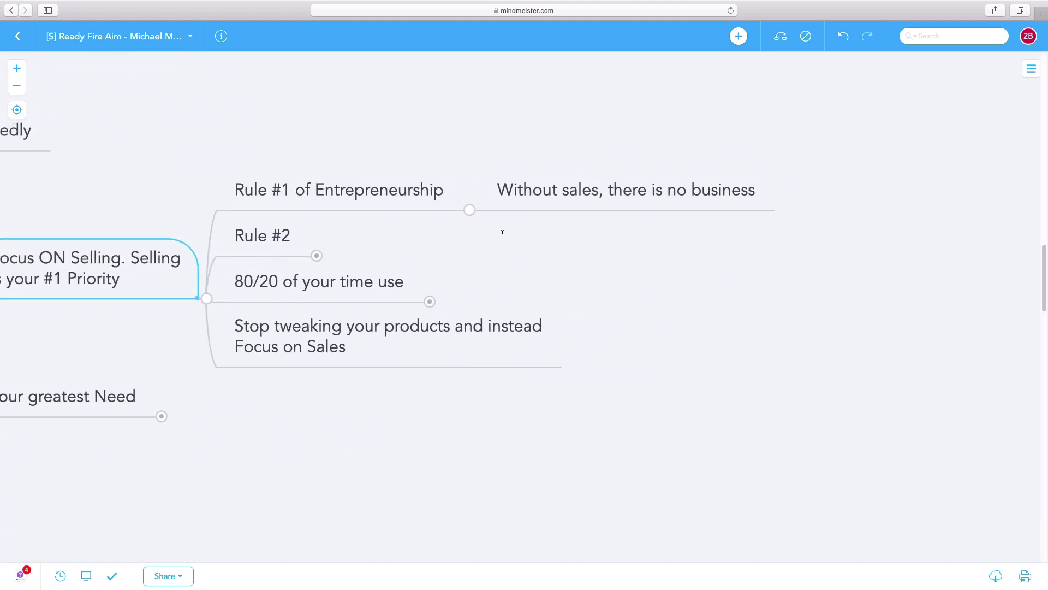
pyautogui.click(402, 208)
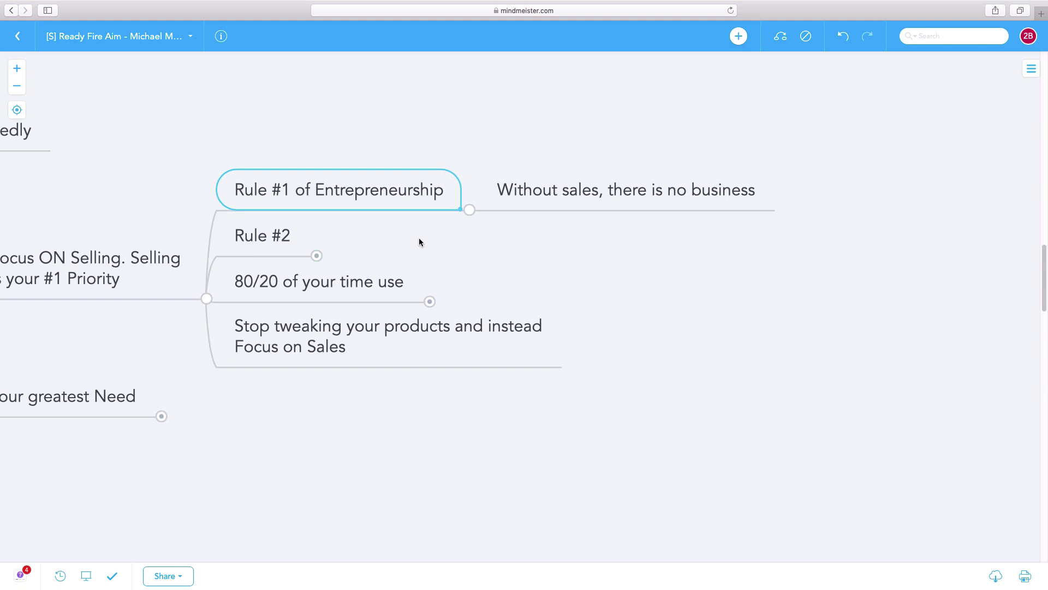
pyautogui.click(551, 205)
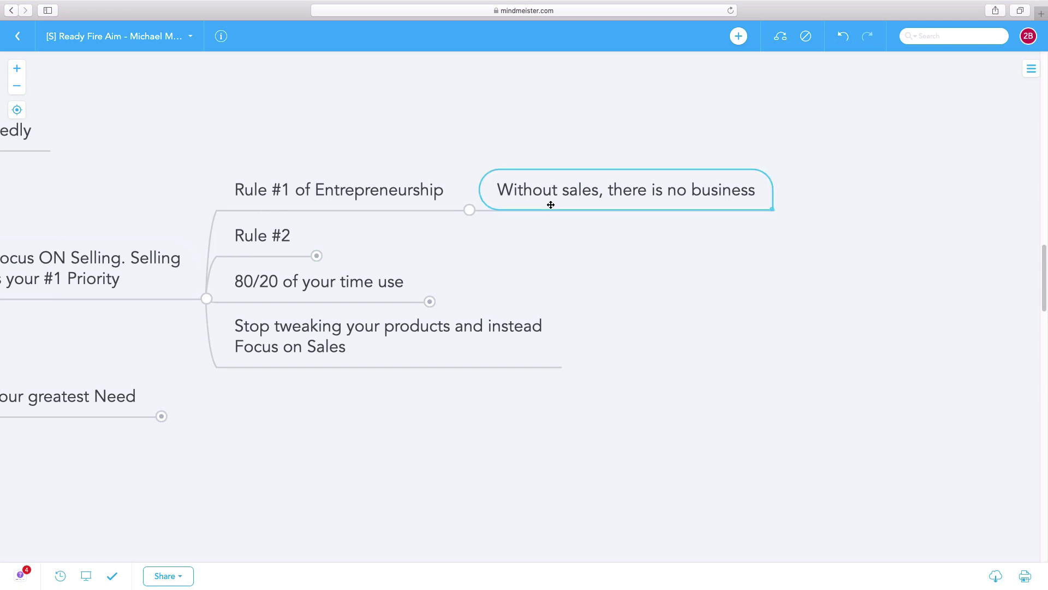
# Expand Rule #2 and review 'Direct relationship between', 'Success of the business' and the Selling idea.
pyautogui.click(317, 256)
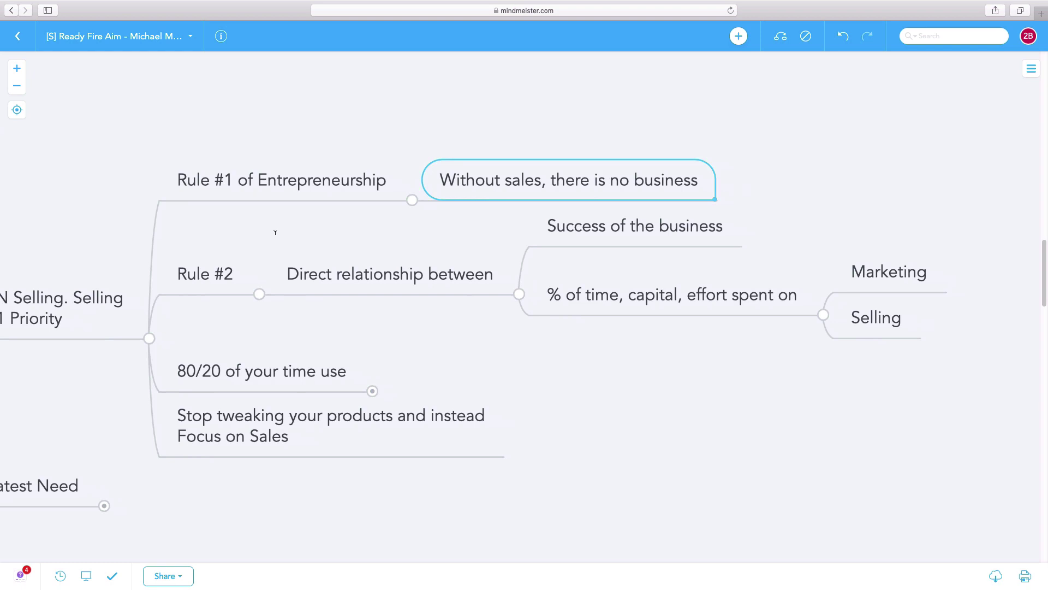
pyautogui.click(205, 276)
pyautogui.moveTo(335, 320); pyautogui.dragTo(457, 296)
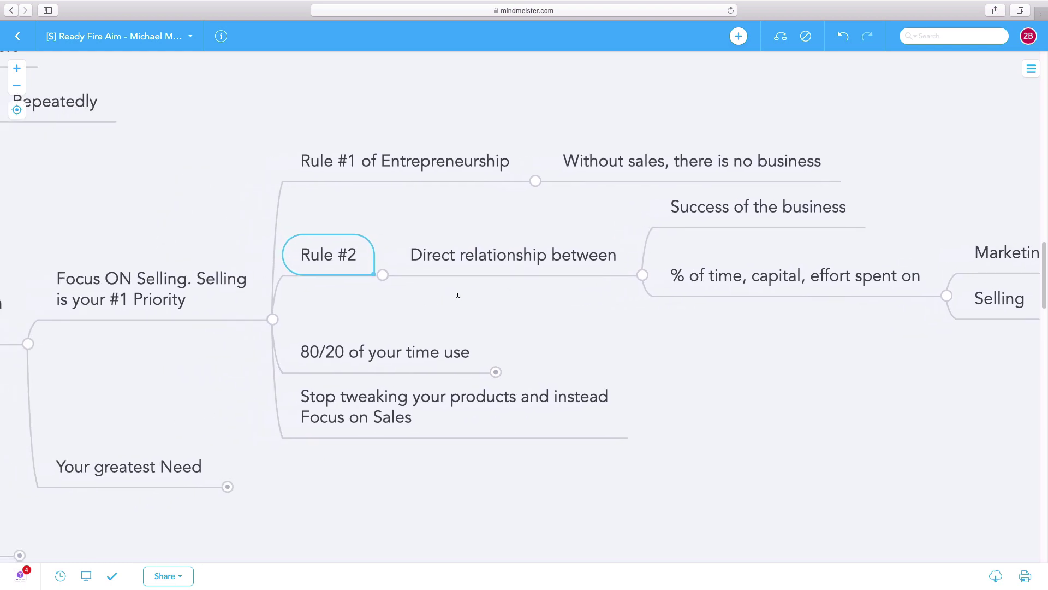
pyautogui.click(493, 264)
pyautogui.click(570, 215)
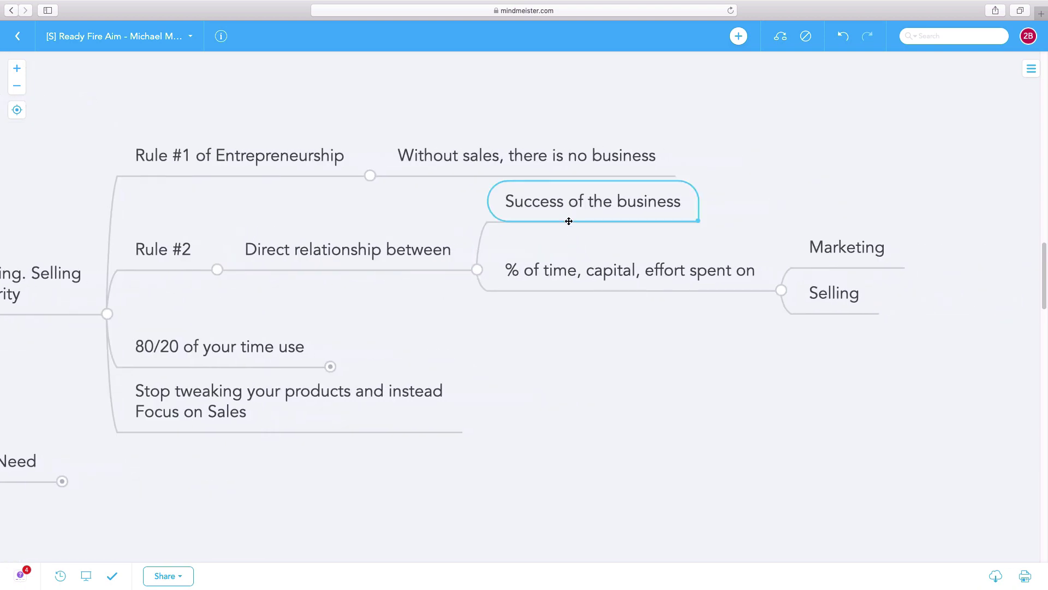
pyautogui.click(565, 281)
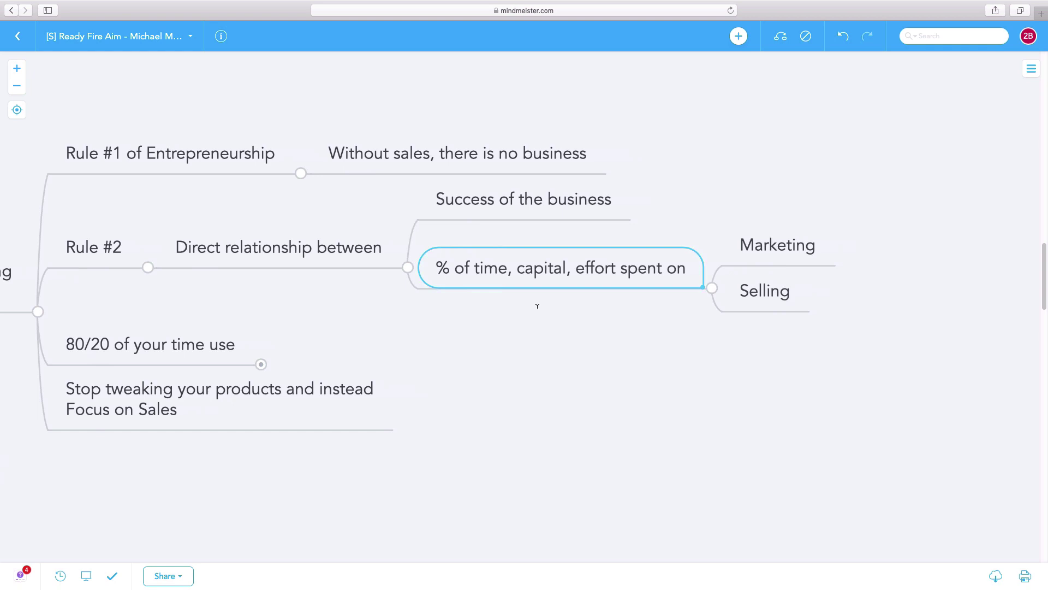
pyautogui.moveTo(686, 316)
pyautogui.mouseDown()
pyautogui.moveTo(689, 287)
pyautogui.moveTo(671, 301)
pyautogui.mouseUp()
pyautogui.click(779, 284)
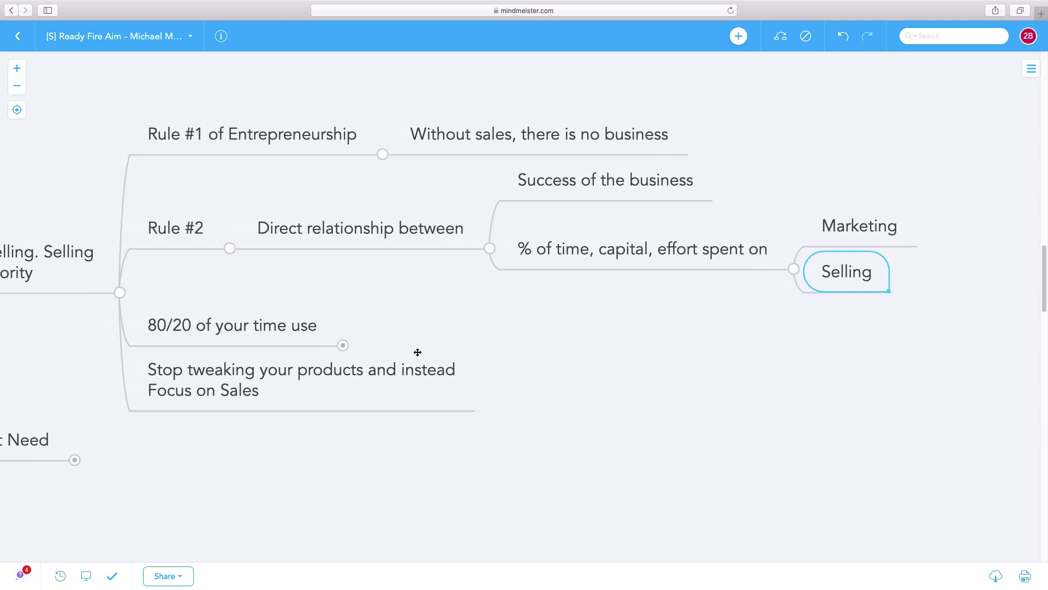
pyautogui.click(343, 345)
pyautogui.moveTo(313, 335); pyautogui.dragTo(543, 265)
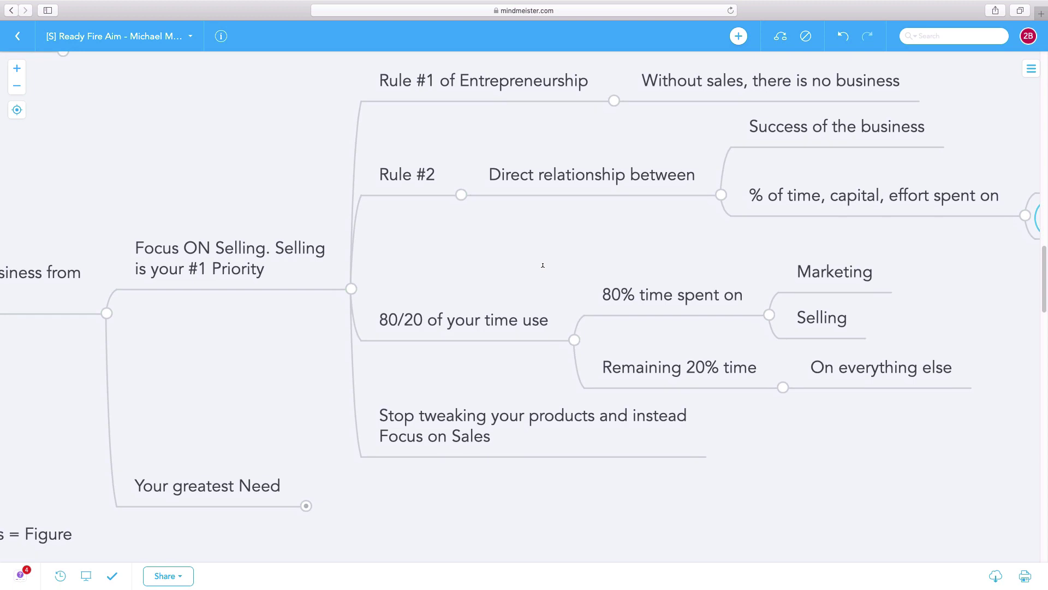
pyautogui.click(638, 291)
pyautogui.moveTo(693, 229); pyautogui.dragTo(600, 212)
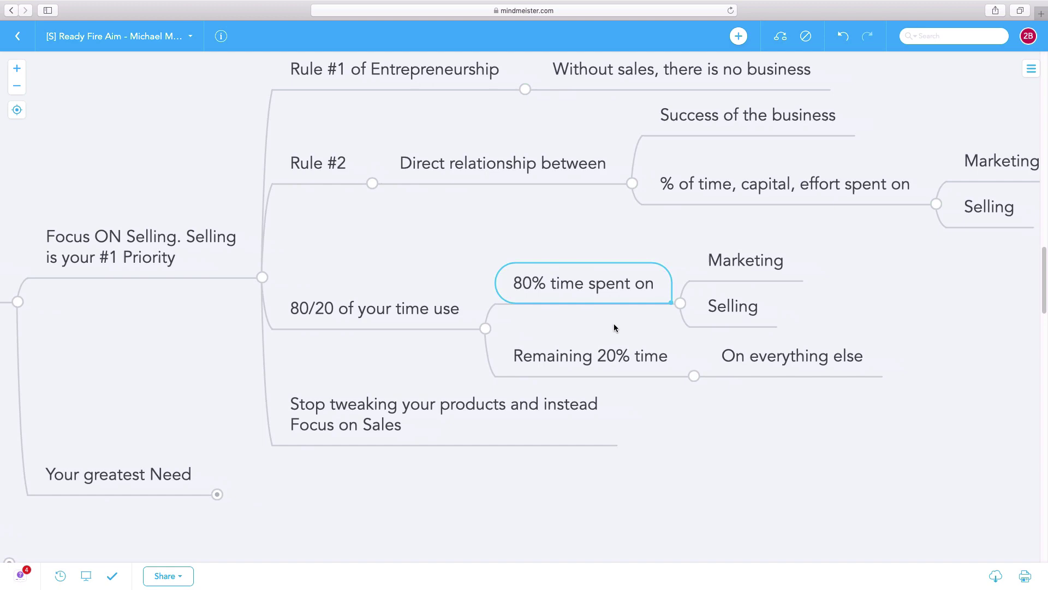
pyautogui.click(615, 351)
pyautogui.moveTo(663, 412); pyautogui.dragTo(753, 317)
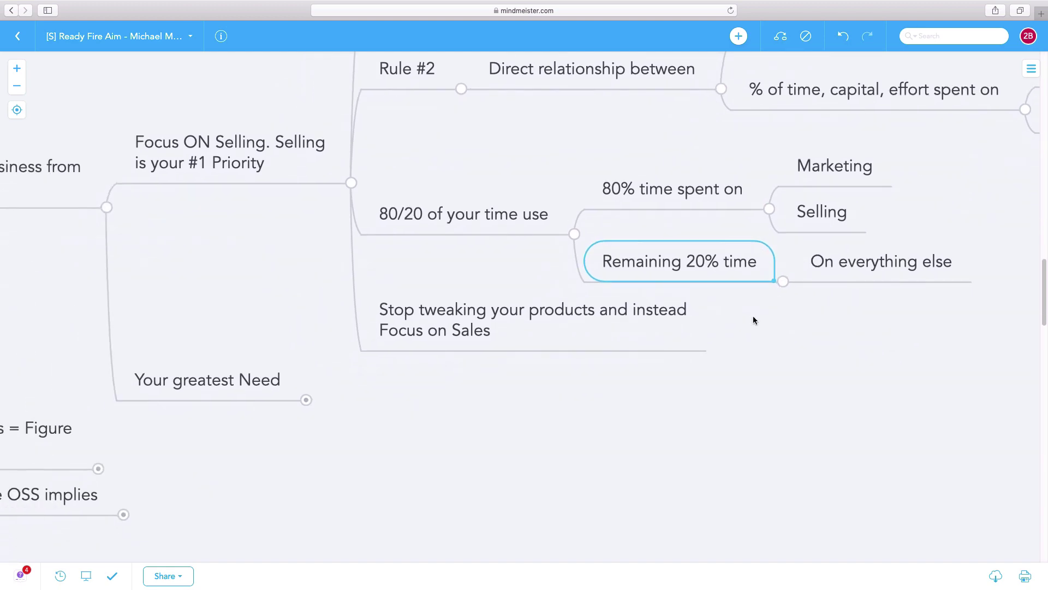
pyautogui.moveTo(287, 308)
pyautogui.mouseDown()
pyautogui.moveTo(420, 341)
pyautogui.moveTo(291, 331)
pyautogui.mouseUp()
pyautogui.scroll(-2, 420, 340)
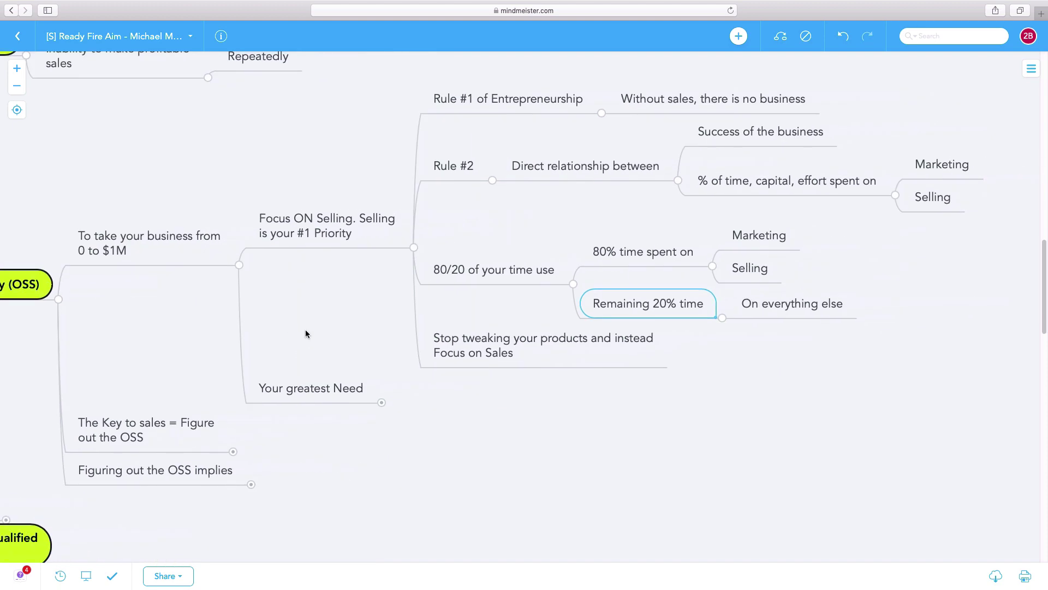
pyautogui.scroll(2, 325, 330)
pyautogui.press('Down')
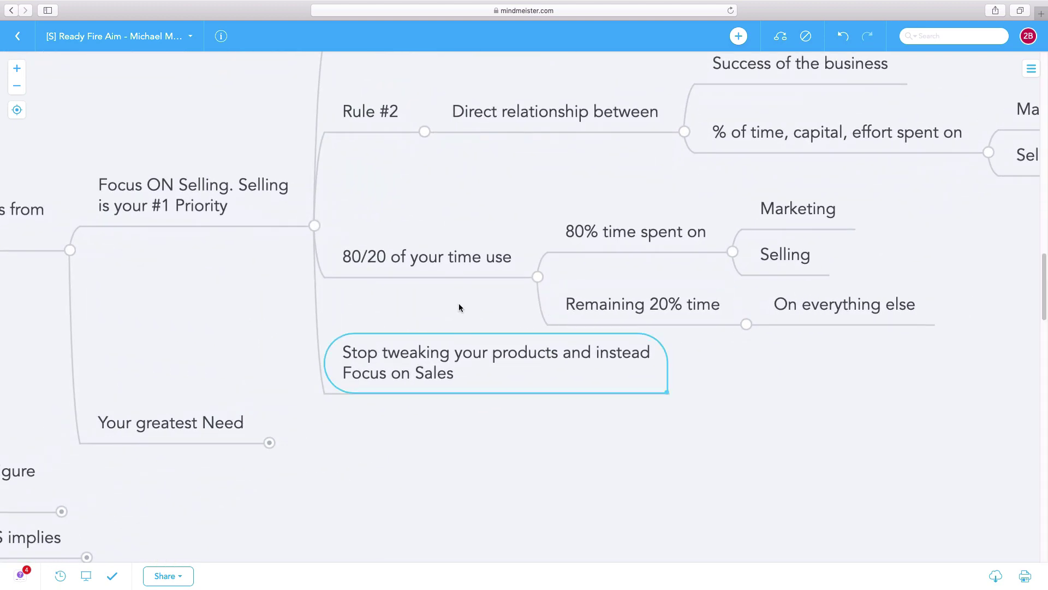
pyautogui.moveTo(458, 307)
pyautogui.mouseDown()
pyautogui.moveTo(543, 241)
pyautogui.moveTo(565, 265)
pyautogui.mouseUp()
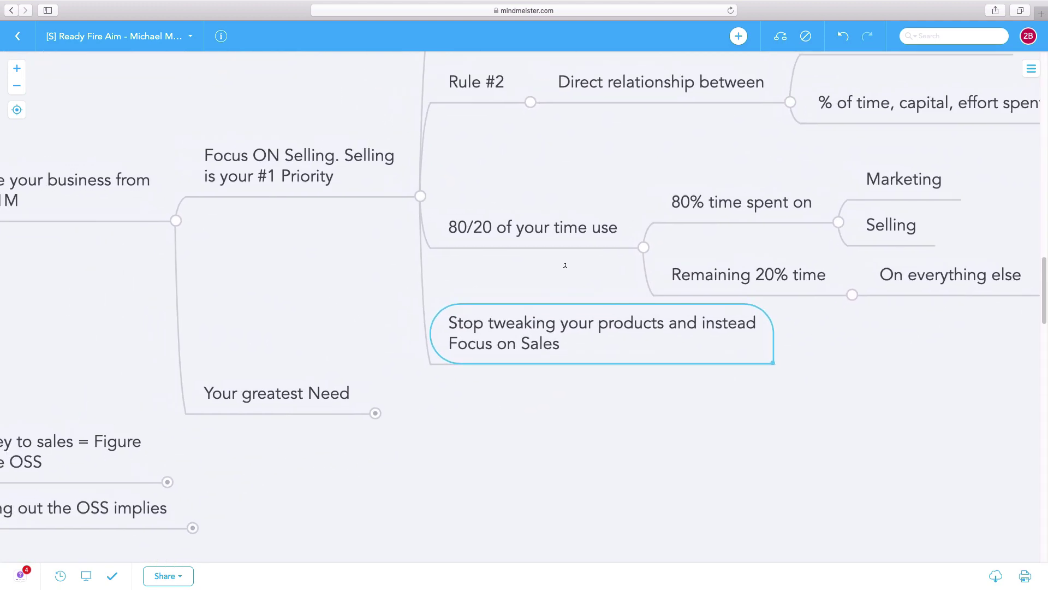
pyautogui.scroll(-1, 314, 273)
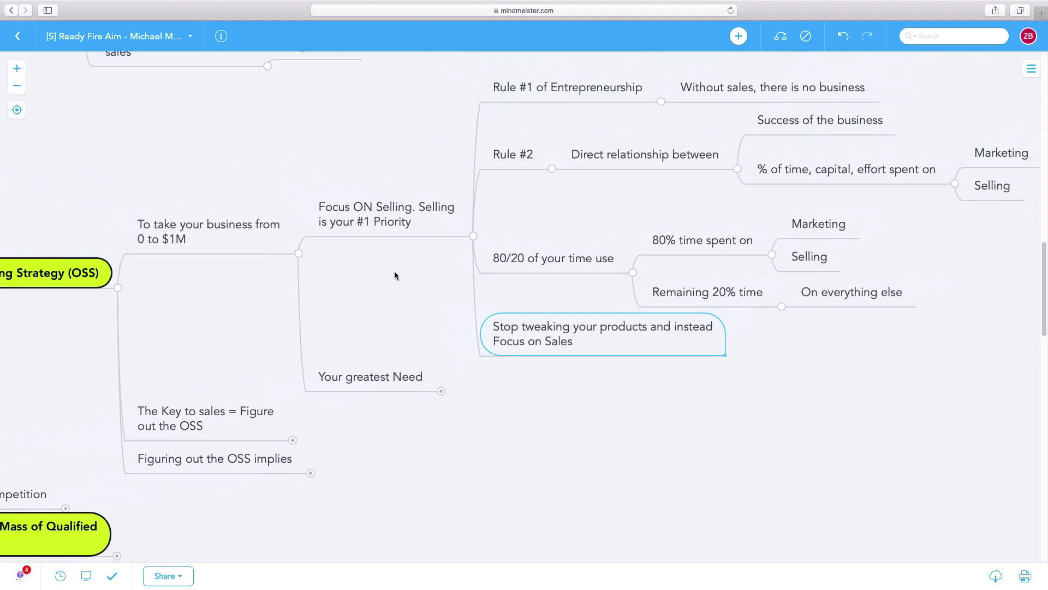
pyautogui.scroll(2, 395, 270)
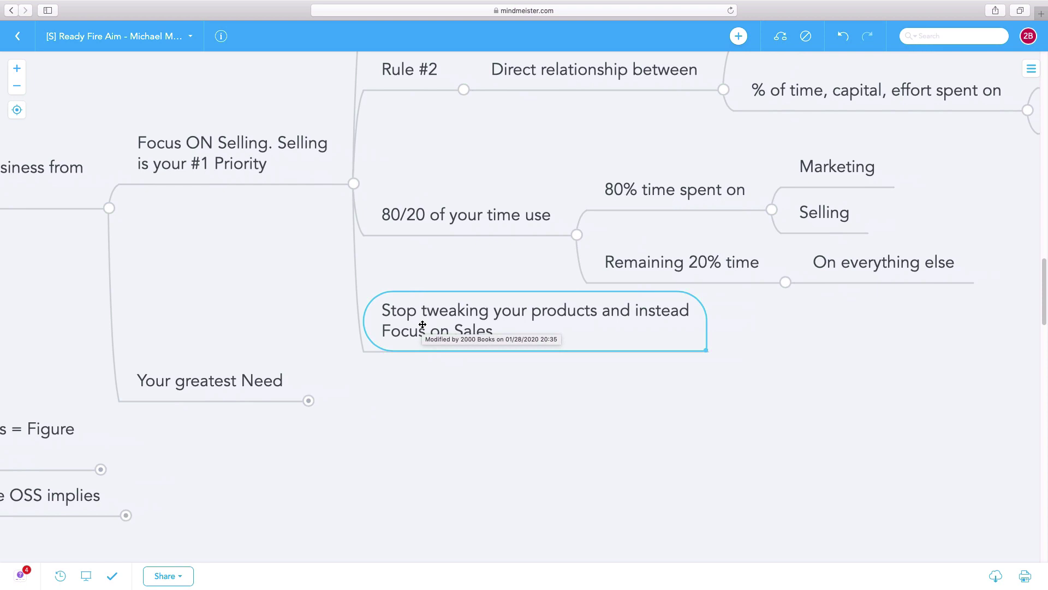
pyautogui.moveTo(251, 309); pyautogui.dragTo(391, 304)
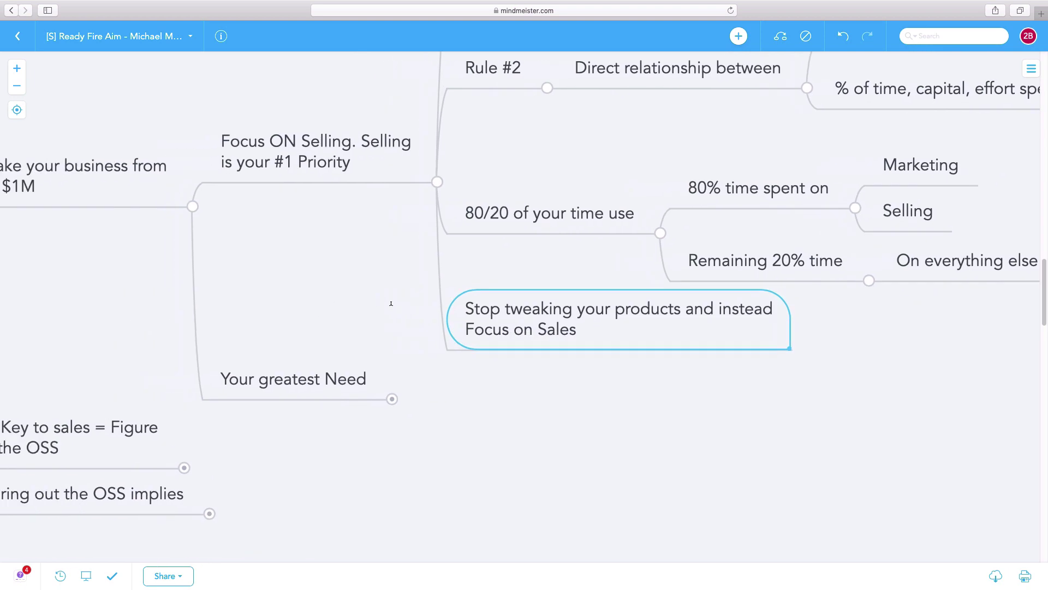
# Pan back to the start of the OSS branch and expand 'Your greatest Need'.
pyautogui.hscroll(-15, 391, 304)
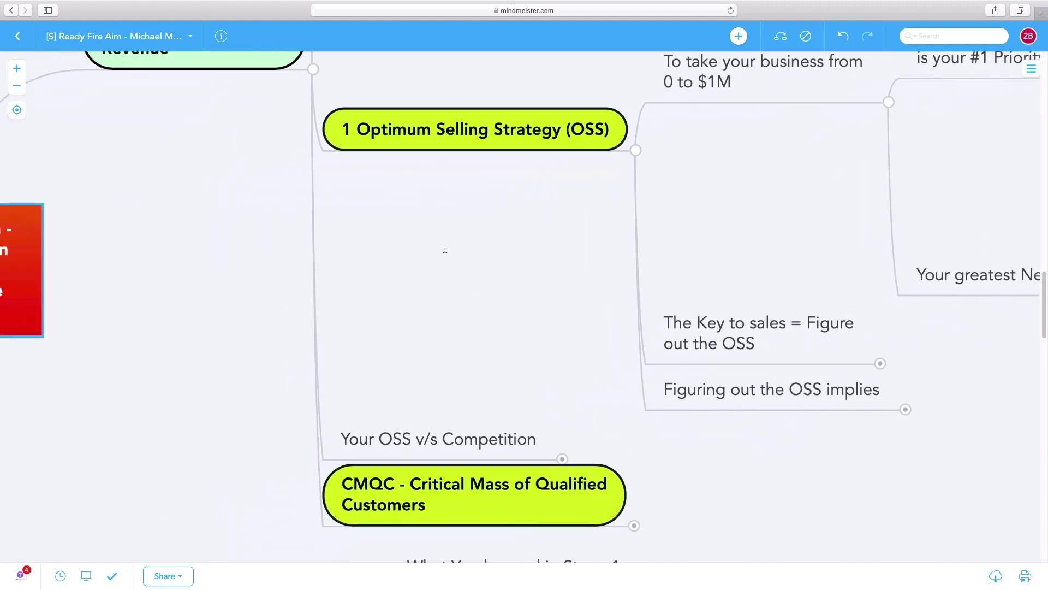
pyautogui.scroll(-3, 445, 252)
pyautogui.hscroll(-4, 301, 301)
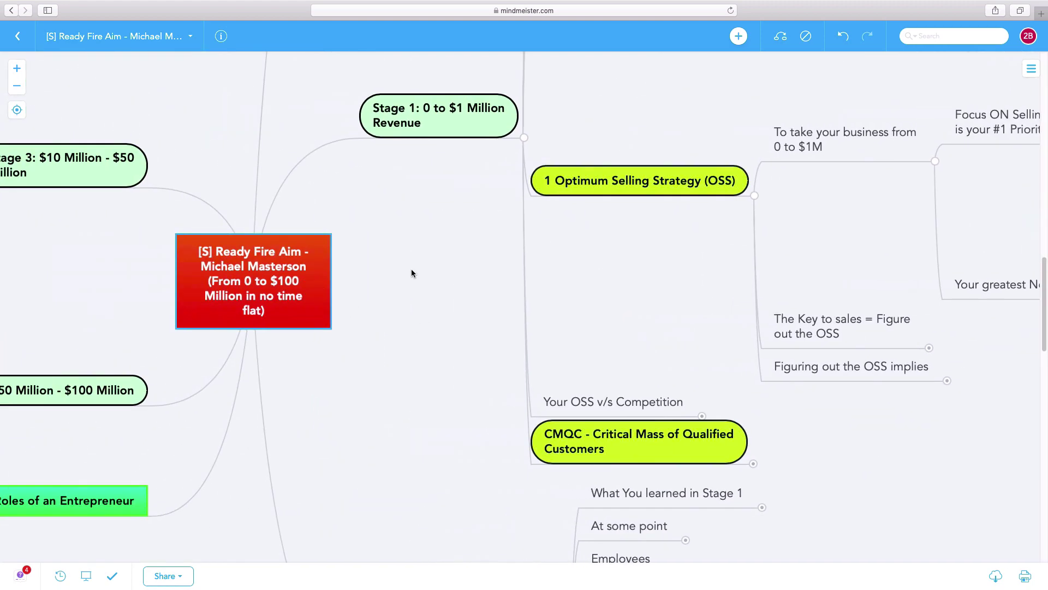
pyautogui.moveTo(604, 275)
pyautogui.mouseDown()
pyautogui.moveTo(336, 290)
pyautogui.moveTo(465, 289)
pyautogui.moveTo(452, 295)
pyautogui.moveTo(213, 298)
pyautogui.mouseUp()
pyautogui.moveTo(692, 311); pyautogui.dragTo(439, 325)
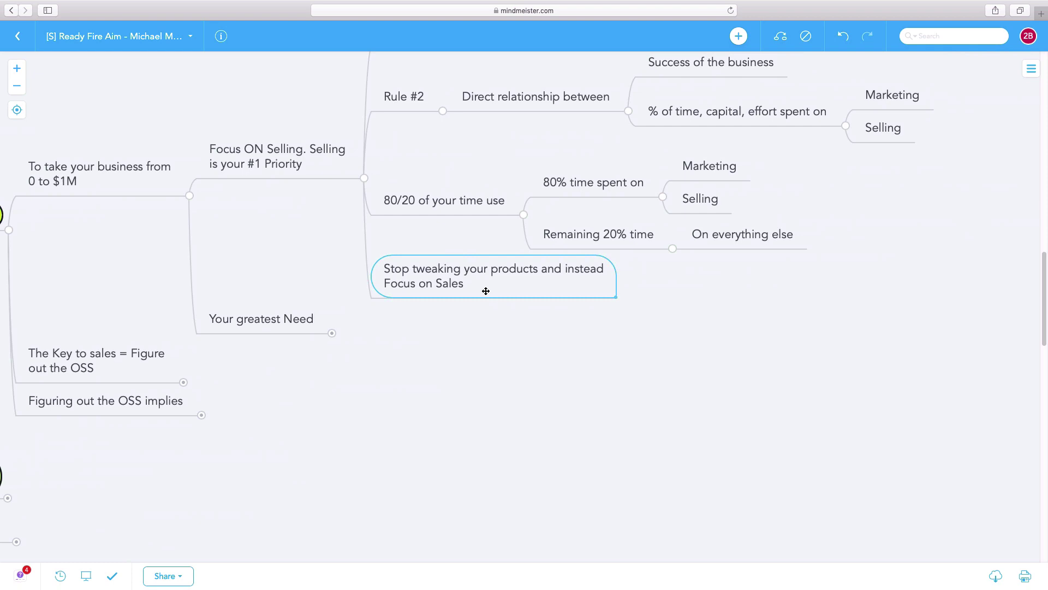
pyautogui.moveTo(311, 262)
pyautogui.mouseDown()
pyautogui.moveTo(475, 288)
pyautogui.moveTo(480, 272)
pyautogui.moveTo(421, 244)
pyautogui.moveTo(475, 288)
pyautogui.mouseUp()
pyautogui.click(512, 350)
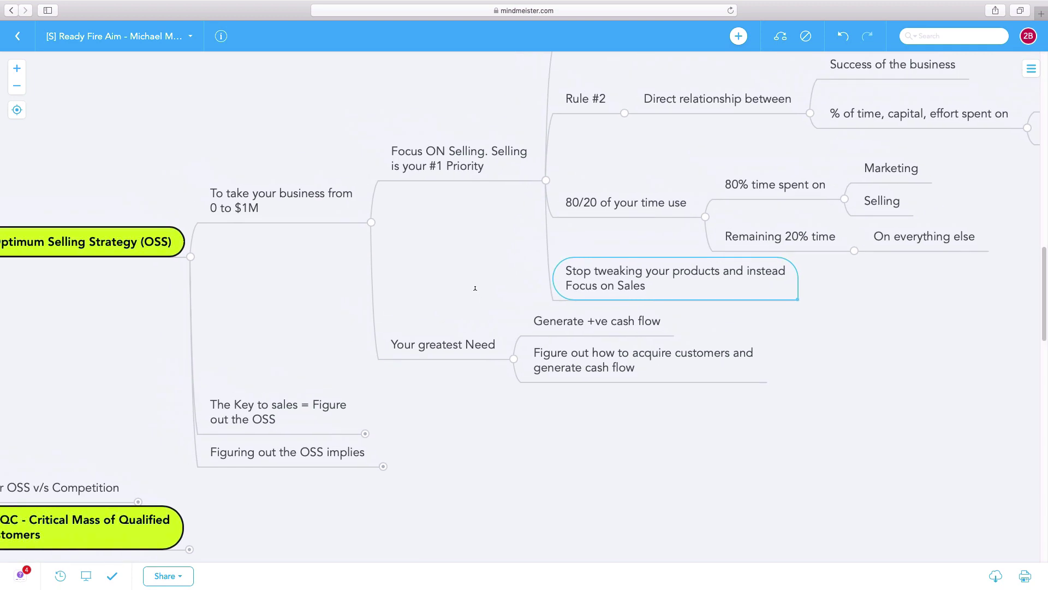
# Review its ideas 'Generate +ve cash flow' and 'Figure out how to acquire customers and generate cash flow'.
pyautogui.click(478, 354)
pyautogui.click(568, 320)
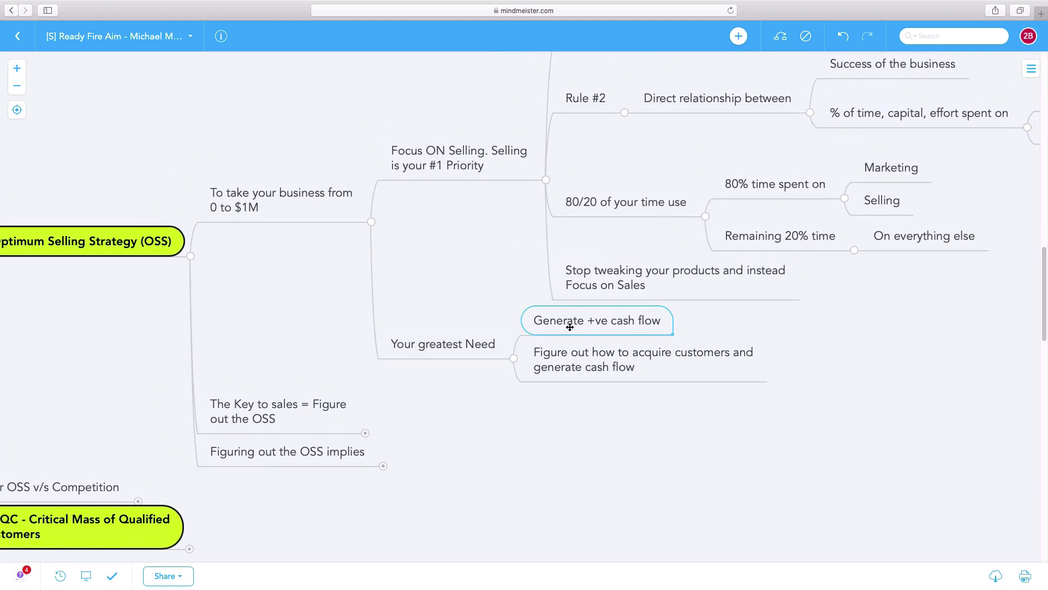
pyautogui.moveTo(492, 295); pyautogui.dragTo(522, 322)
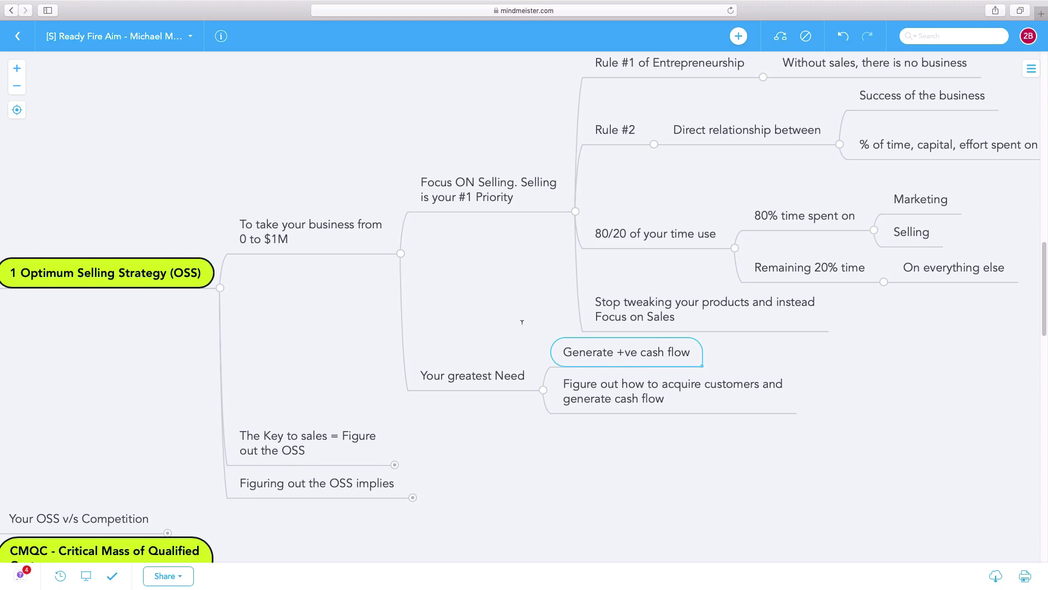
pyautogui.click(621, 391)
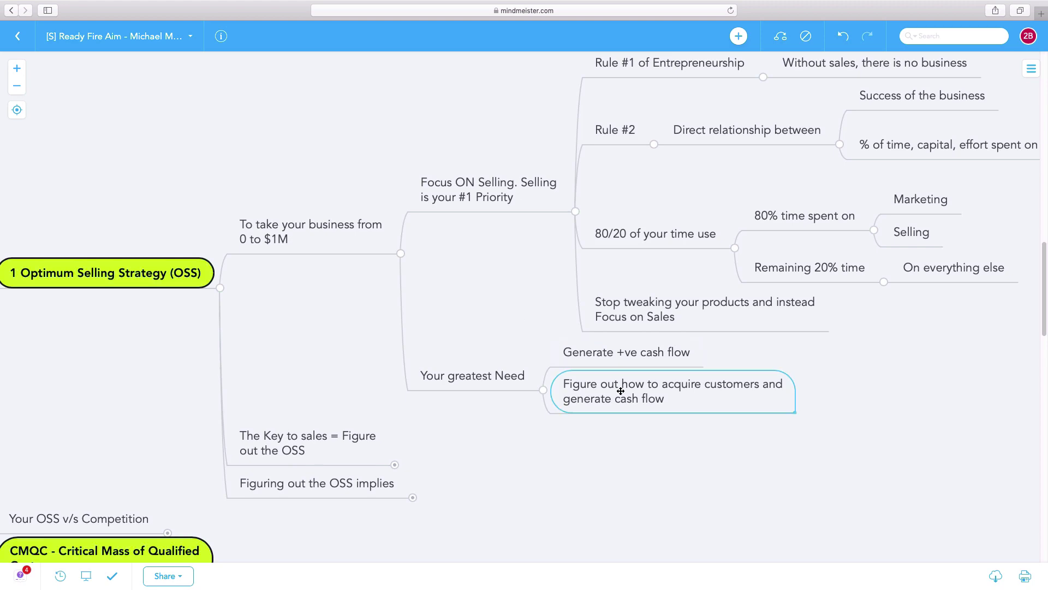
pyautogui.scroll(3, 621, 391)
pyautogui.moveTo(467, 296); pyautogui.dragTo(588, 221)
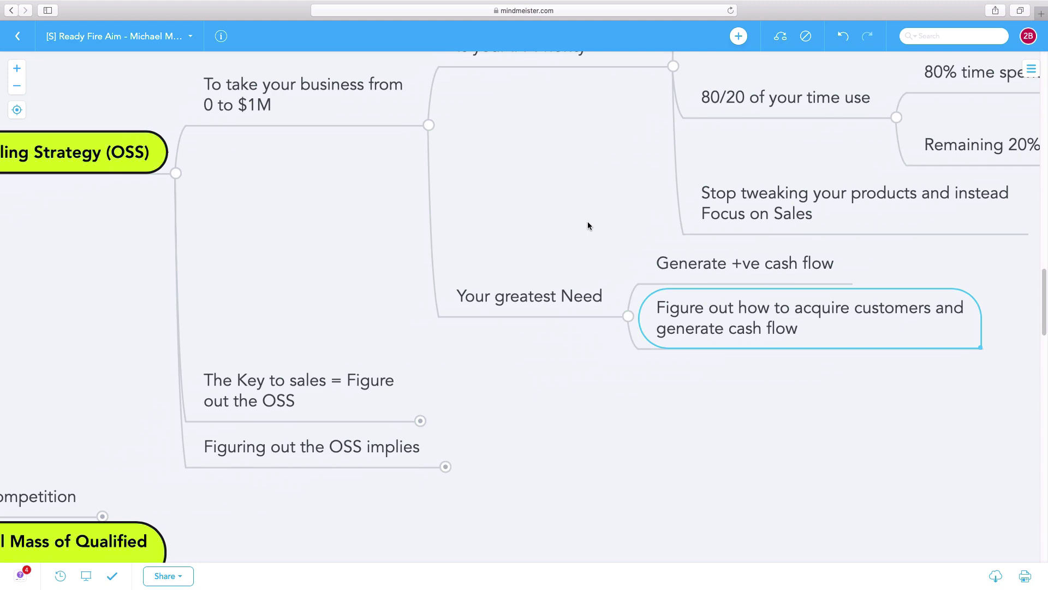
pyautogui.scroll(-3, 588, 222)
pyautogui.scroll(1, 546, 218)
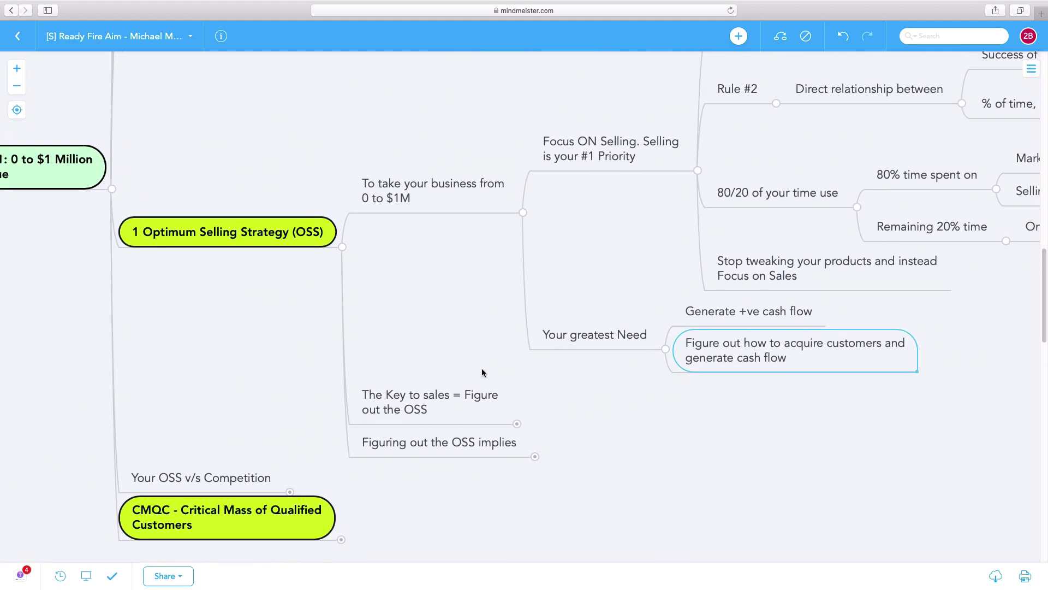
# Expand 'The Key to sales' and 'Become a one-trick marketing pony' under the OSS node.
pyautogui.click(516, 424)
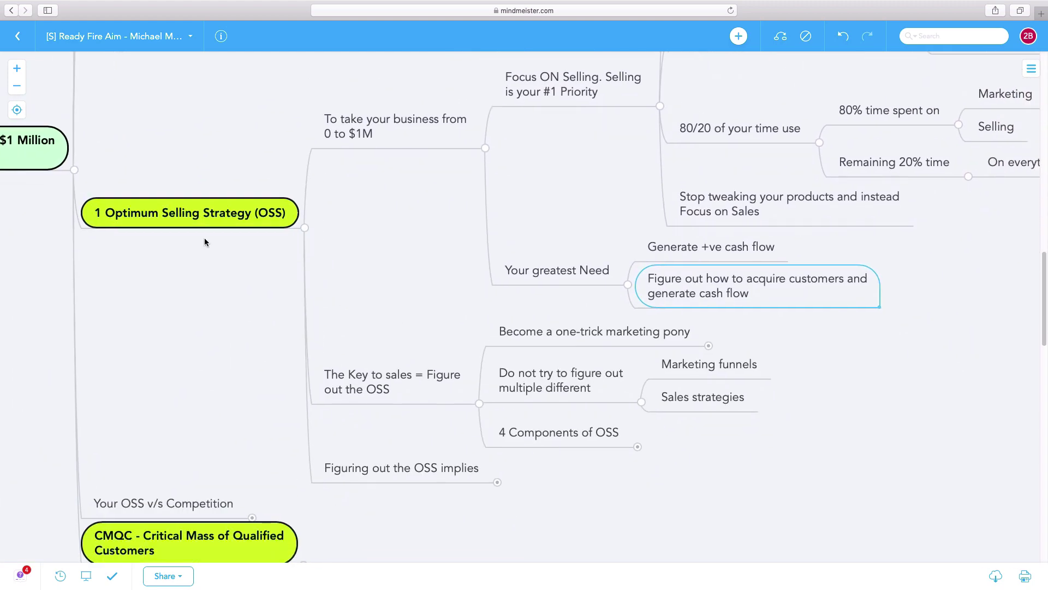
pyautogui.click(161, 209)
pyautogui.moveTo(381, 273); pyautogui.dragTo(258, 210)
pyautogui.scroll(2, 305, 237)
pyautogui.click(389, 244)
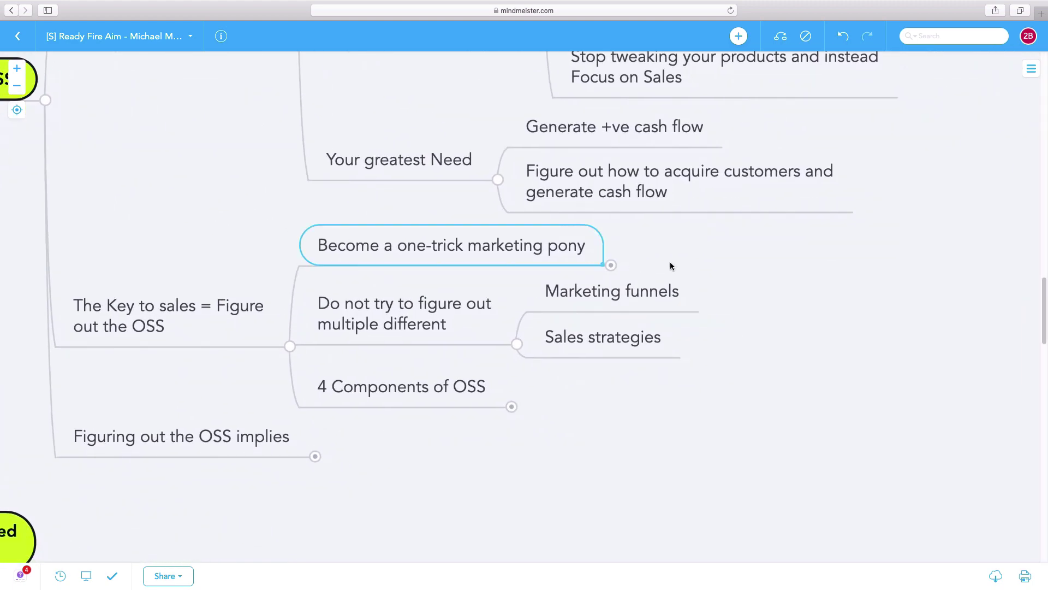
pyautogui.click(611, 266)
# Step through the pony's ideas 'Figure out how to sell 1 product' and 'Spend 80% of your time on it'.
pyautogui.moveTo(770, 376); pyautogui.dragTo(616, 361)
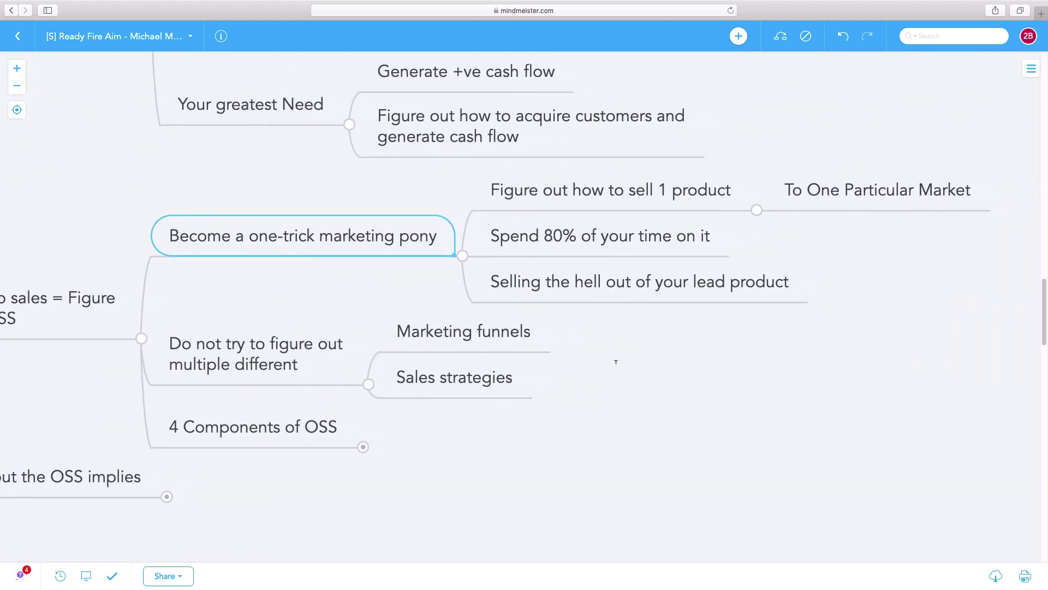
pyautogui.moveTo(362, 303); pyautogui.dragTo(534, 313)
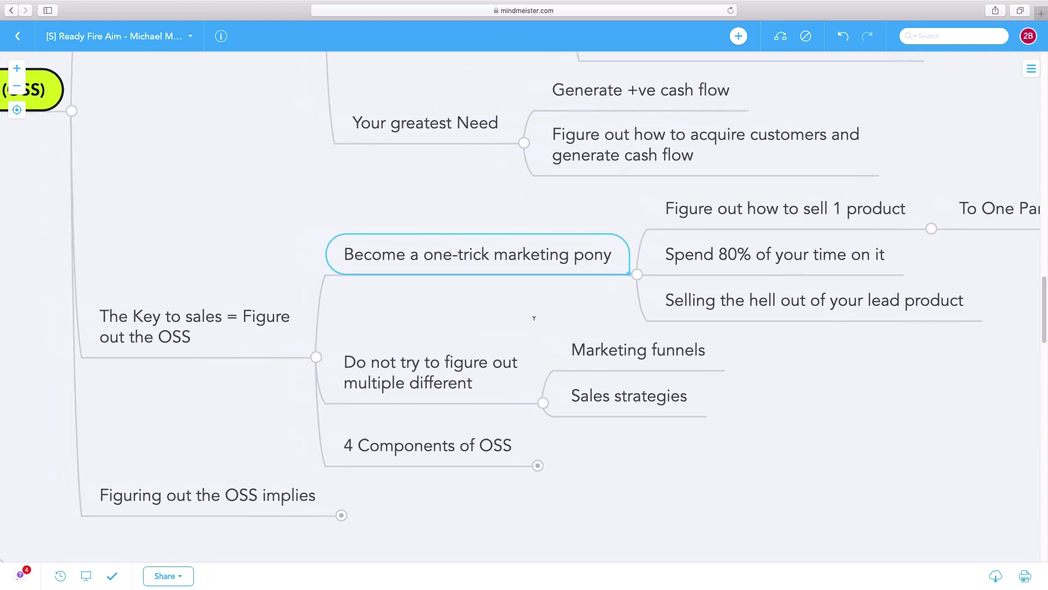
pyautogui.click(256, 343)
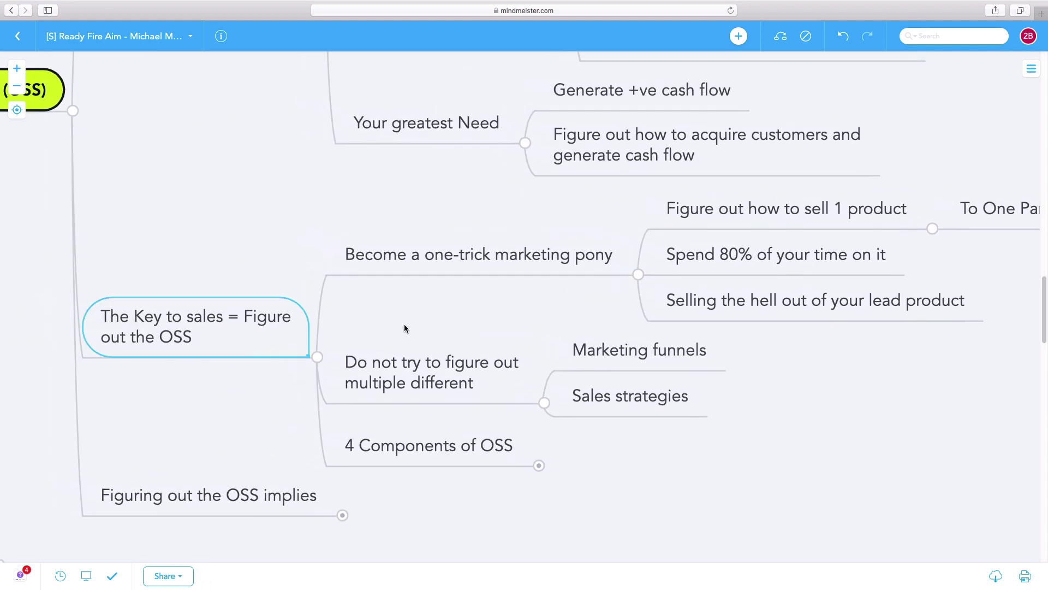
pyautogui.moveTo(407, 324); pyautogui.dragTo(370, 314)
pyautogui.press('Right')
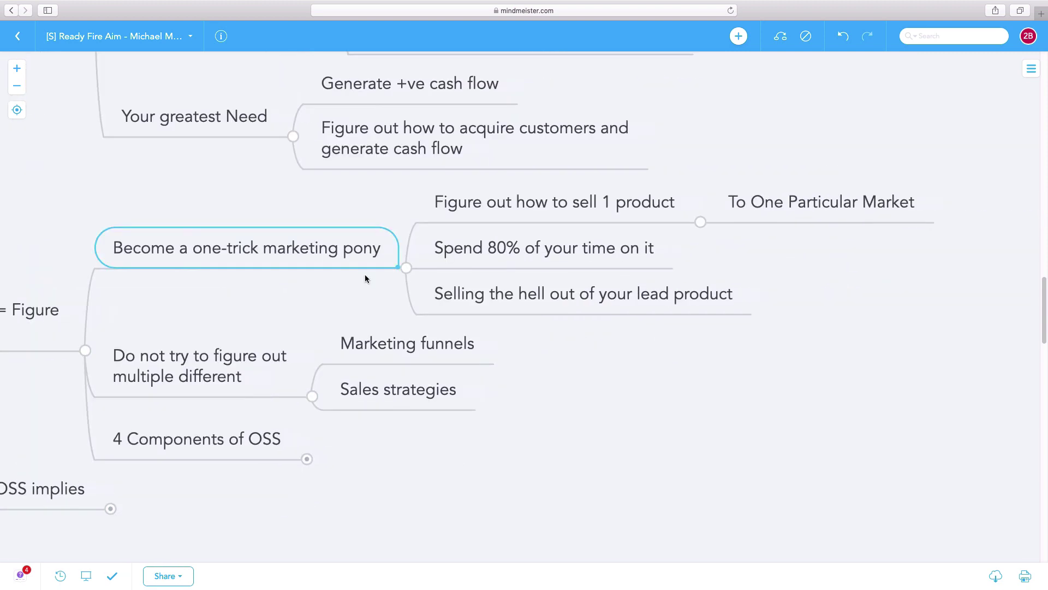
pyautogui.press('Right')
pyautogui.press('Up')
pyautogui.moveTo(810, 292); pyautogui.dragTo(777, 293)
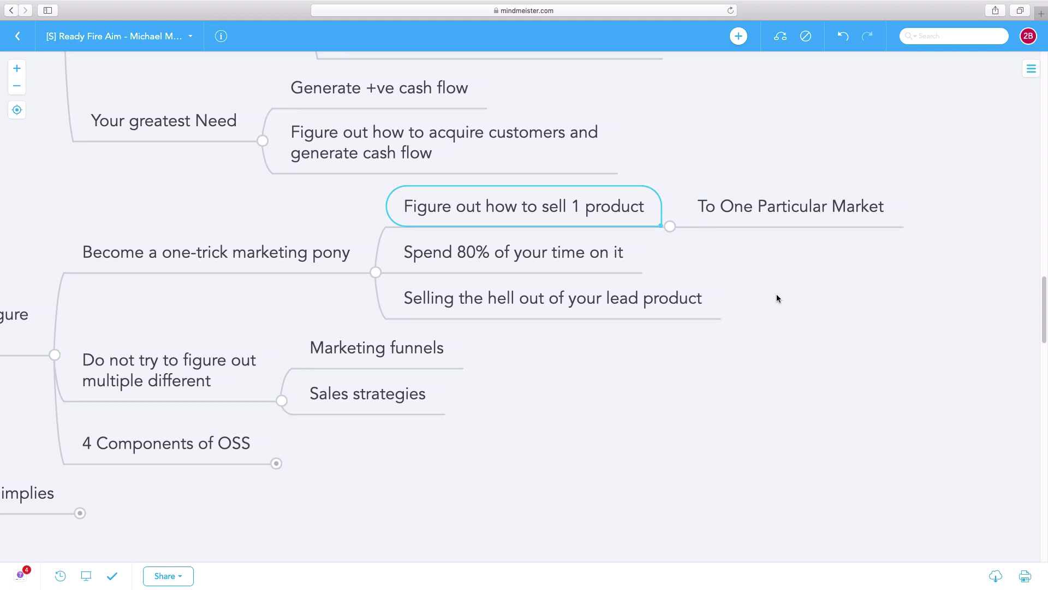
pyautogui.press('Down')
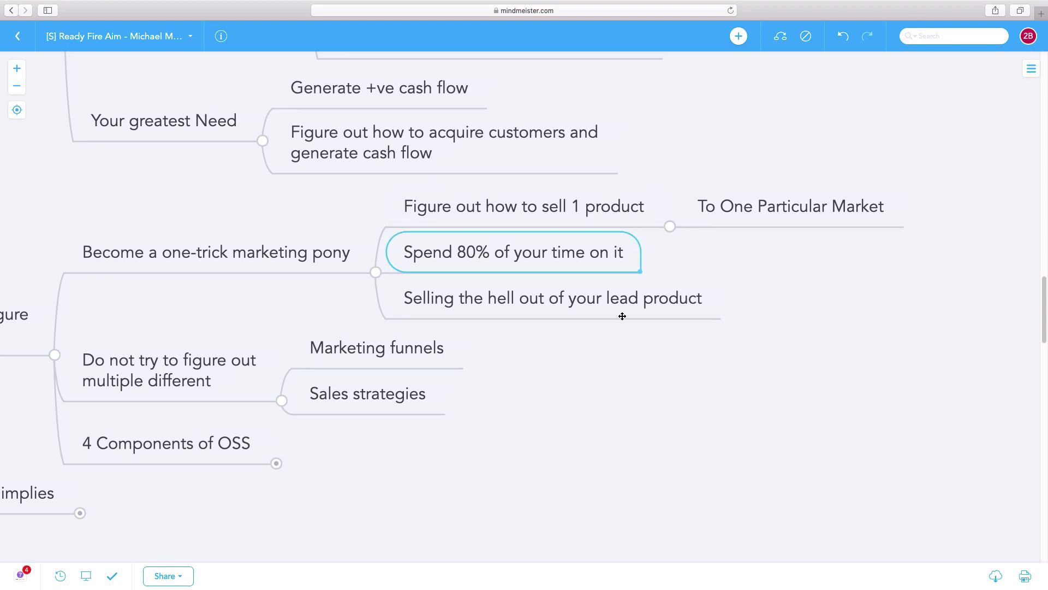
# Review 'Selling the hell out of your lead product', 'Do not try to figure out multiple different' and 'Sales strategies'.
pyautogui.click(622, 317)
pyautogui.moveTo(594, 356); pyautogui.dragTo(689, 336)
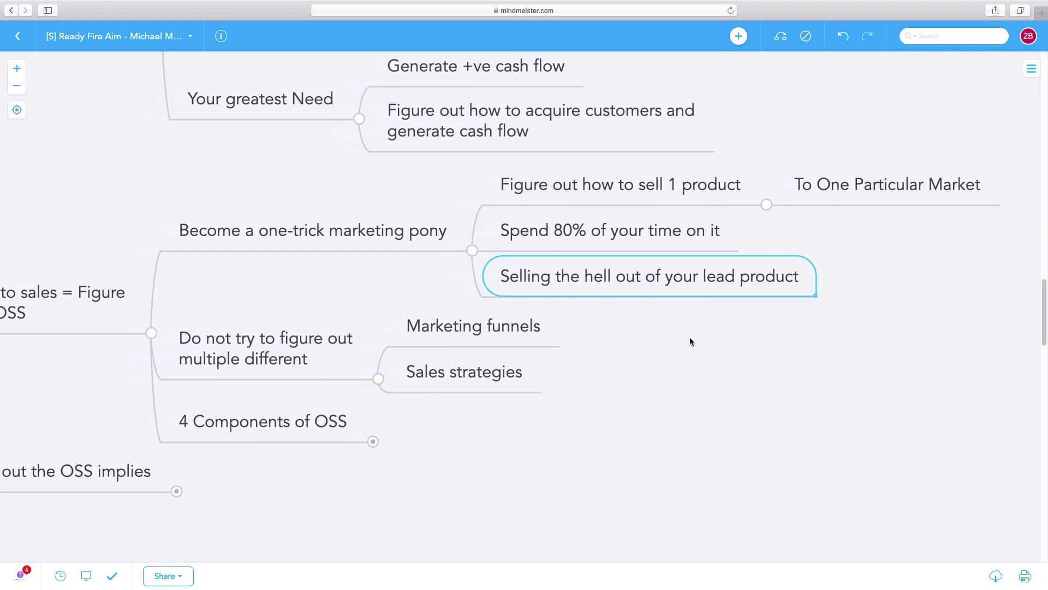
pyautogui.press('Up')
pyautogui.press('Up')
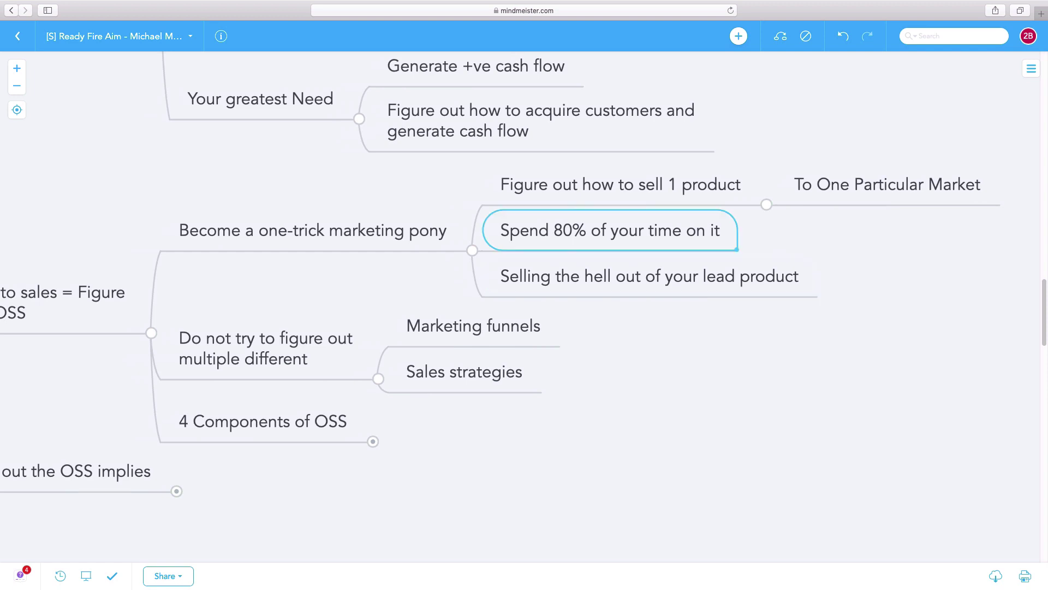
pyautogui.moveTo(856, 372); pyautogui.dragTo(828, 349)
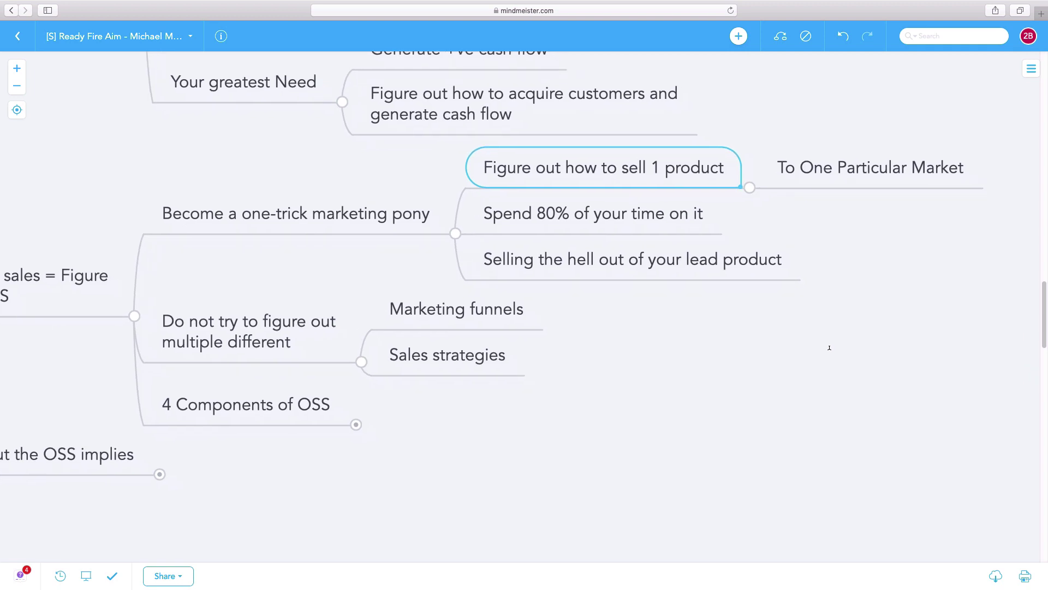
pyautogui.moveTo(680, 347); pyautogui.dragTo(753, 350)
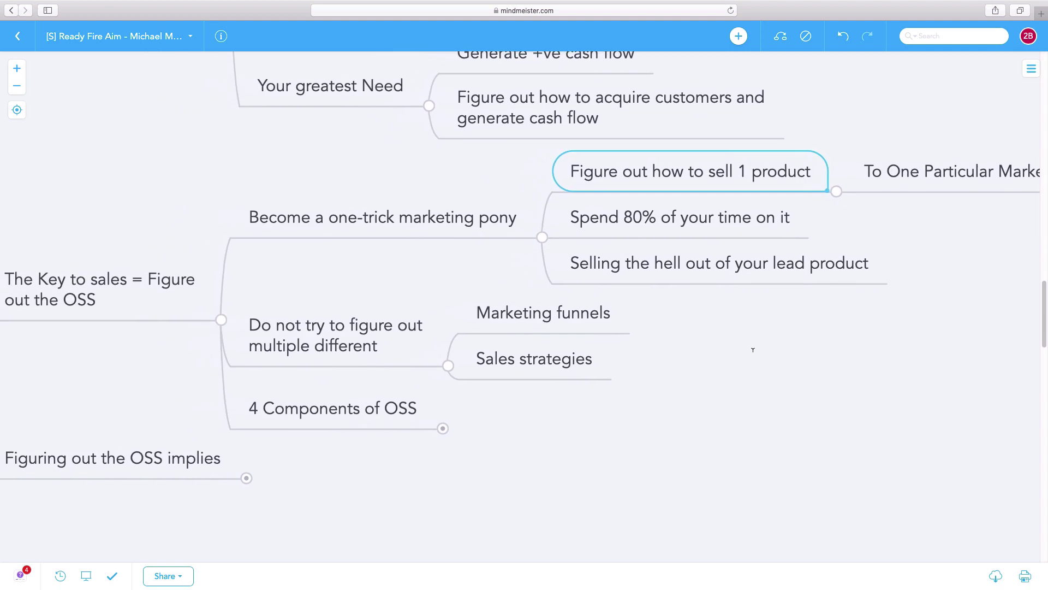
pyautogui.click(352, 334)
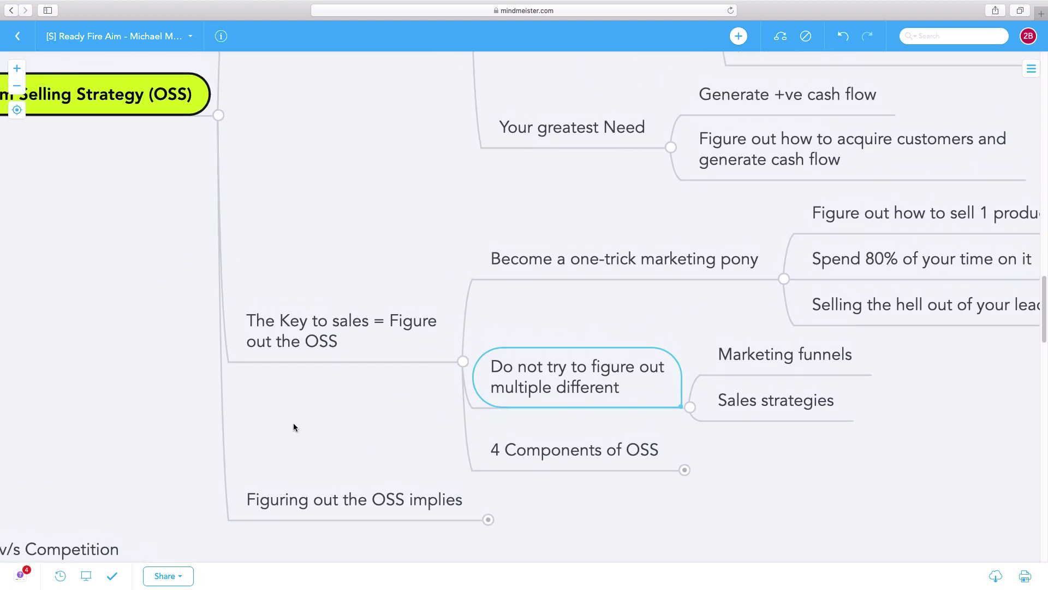
pyautogui.scroll(1, 295, 429)
pyautogui.hscroll(-3, 394, 273)
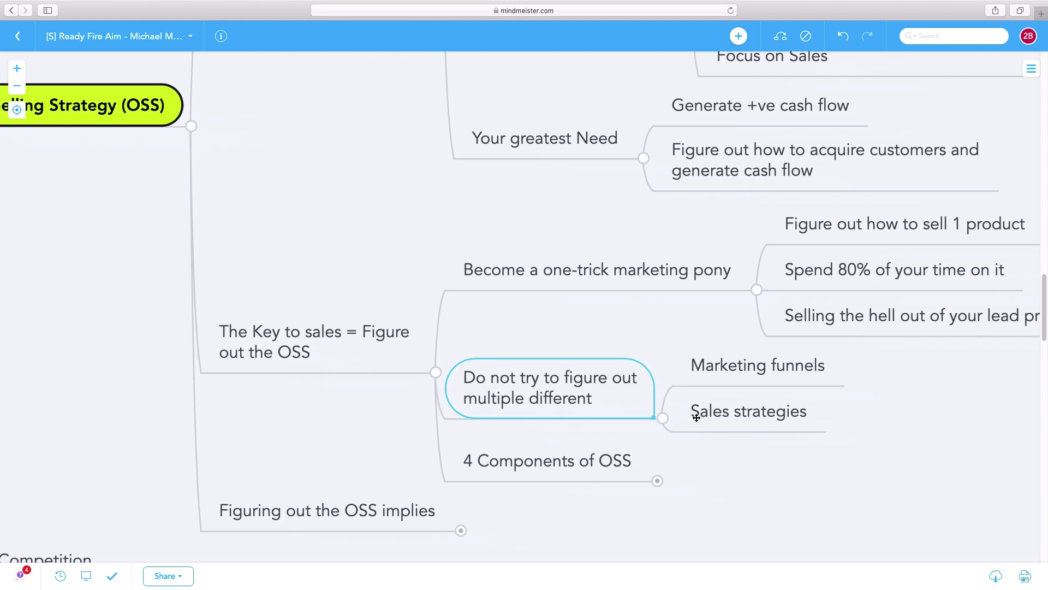
pyautogui.click(696, 418)
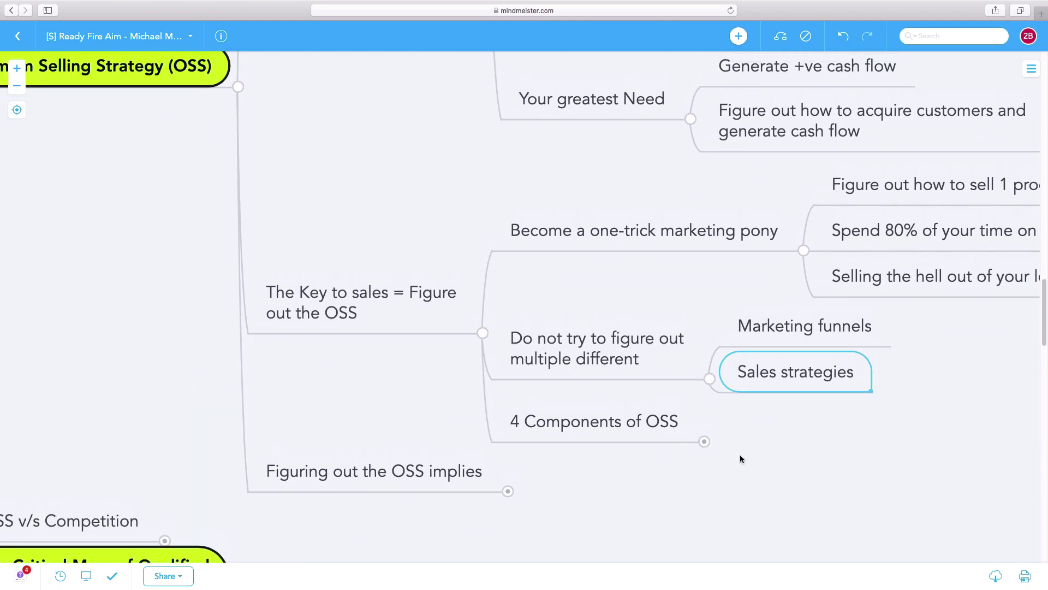
pyautogui.click(426, 306)
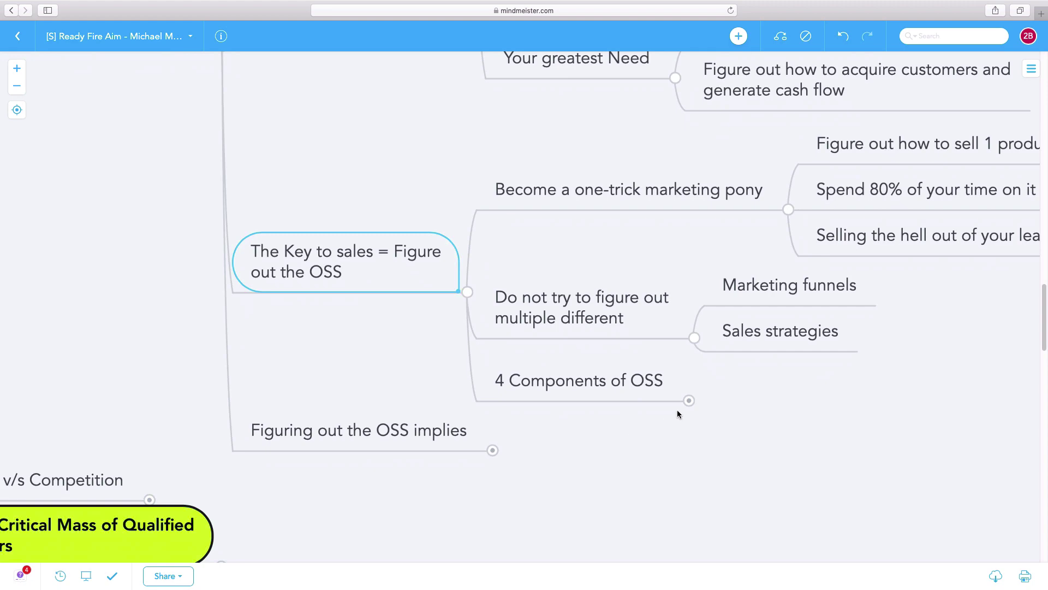
pyautogui.click(689, 401)
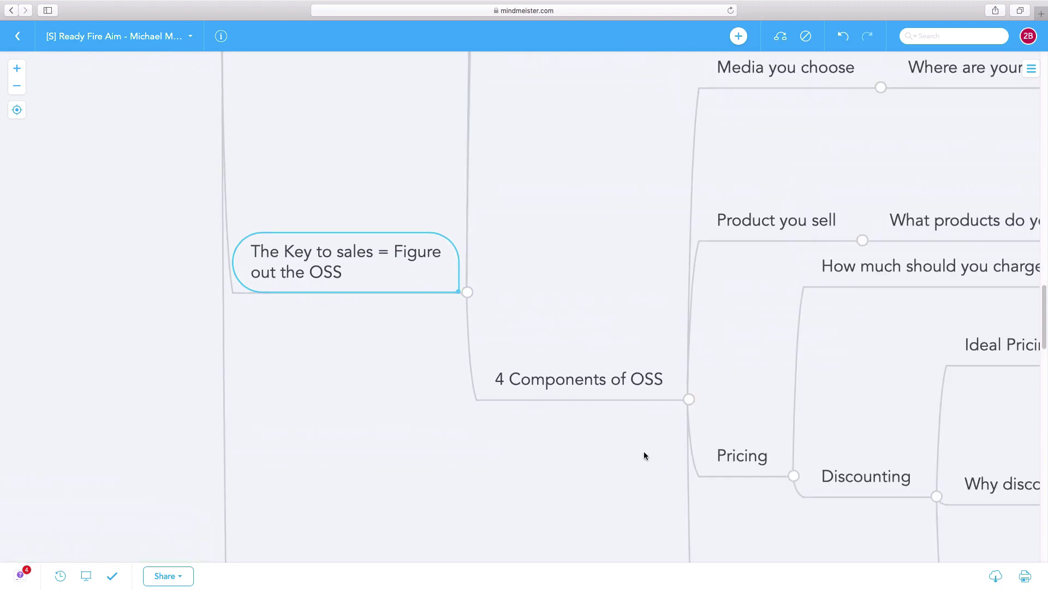
pyautogui.hscroll(5, 542, 498)
pyautogui.scroll(-3, 459, 486)
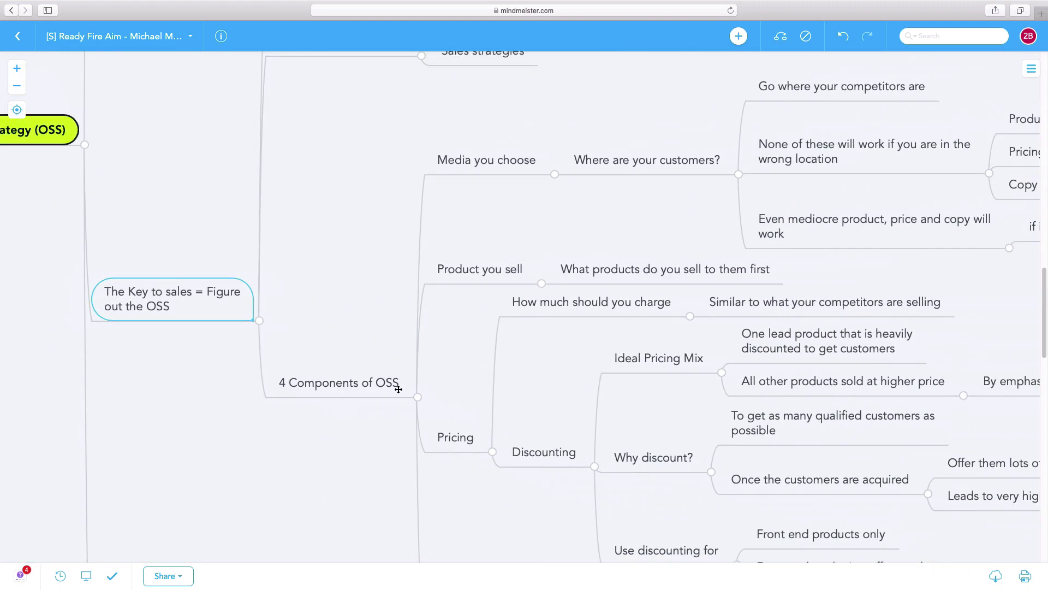
pyautogui.scroll(-3, 295, 262)
pyautogui.hscroll(2, 295, 263)
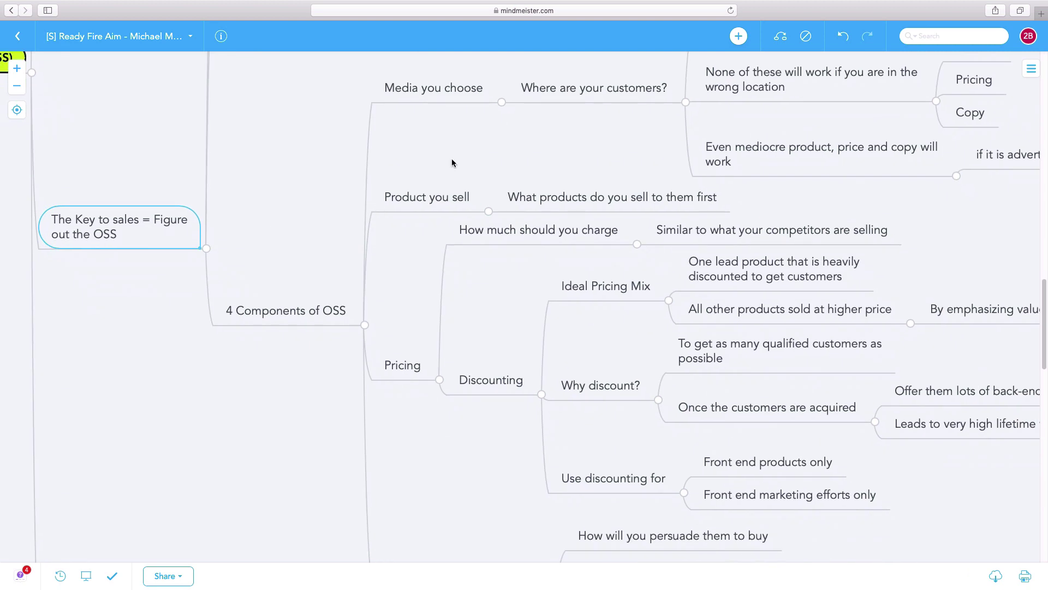
pyautogui.scroll(3, 451, 162)
pyautogui.hscroll(4, 451, 161)
pyautogui.click(333, 161)
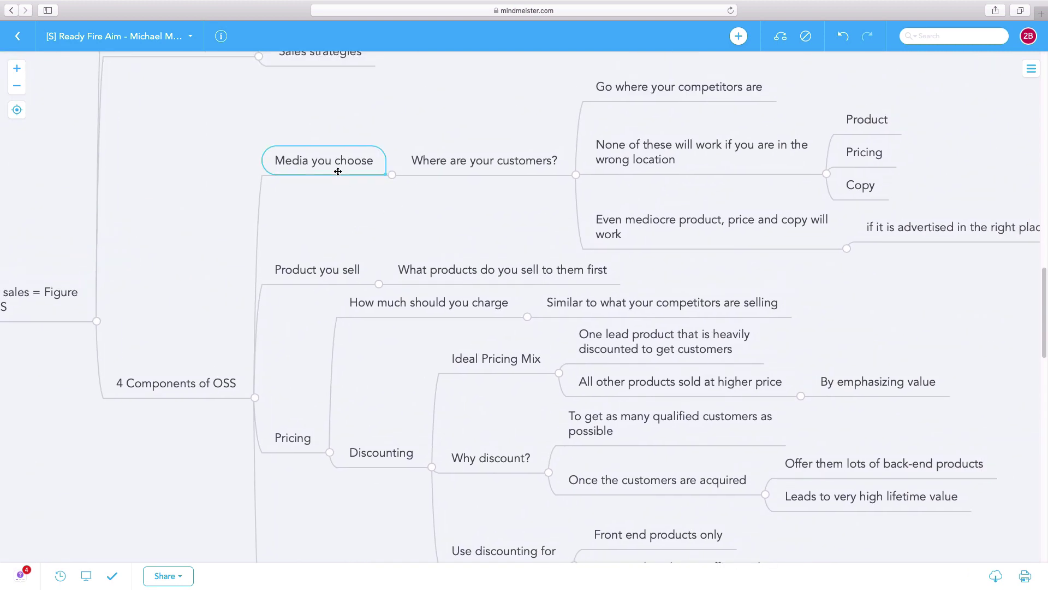
pyautogui.click(434, 165)
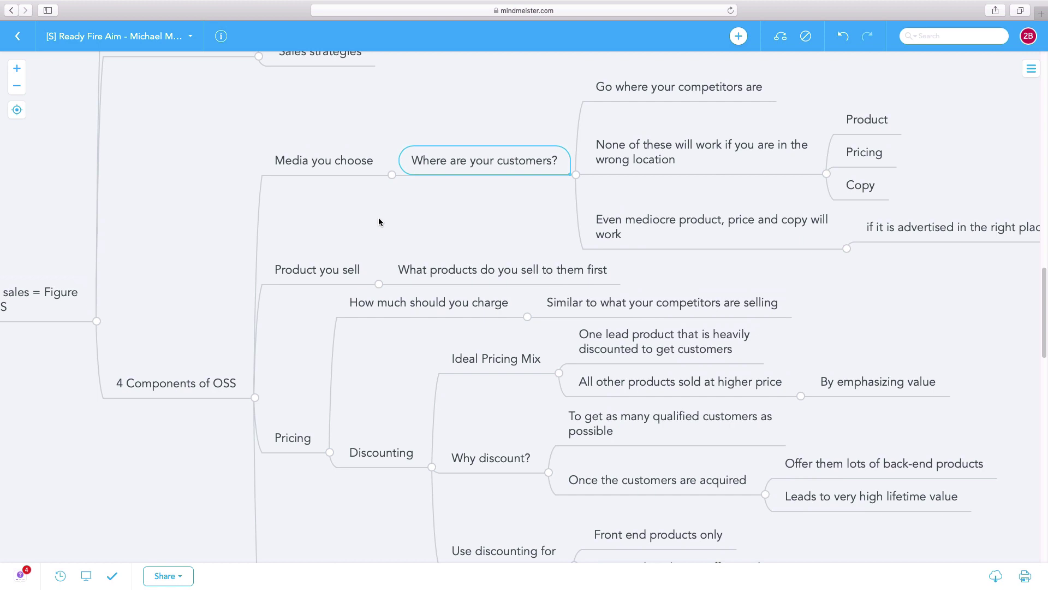
pyautogui.click(642, 99)
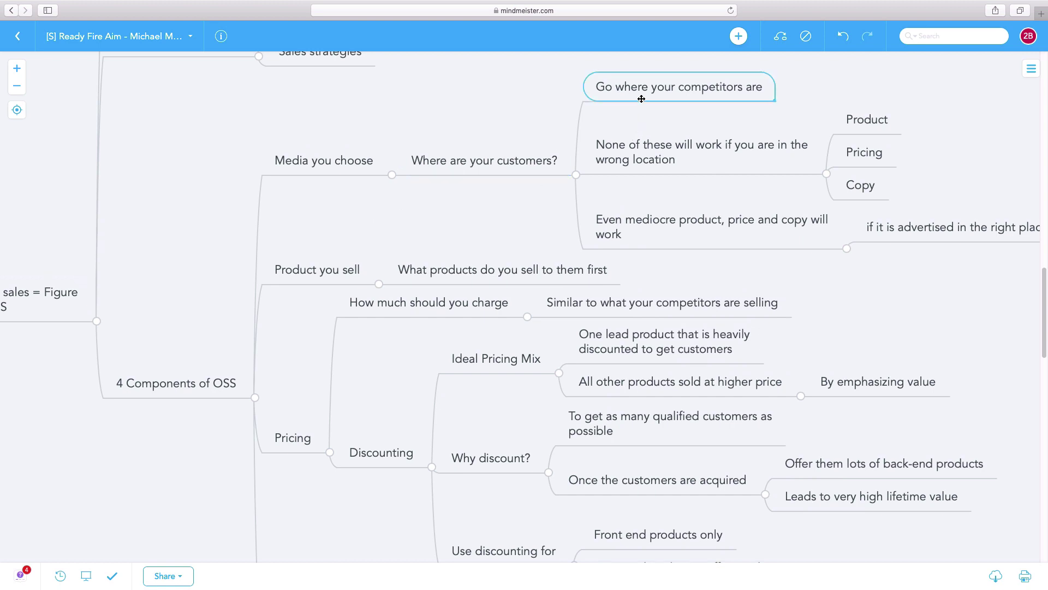
pyautogui.click(657, 159)
pyautogui.scroll(-1, 462, 213)
pyautogui.hscroll(2, 462, 213)
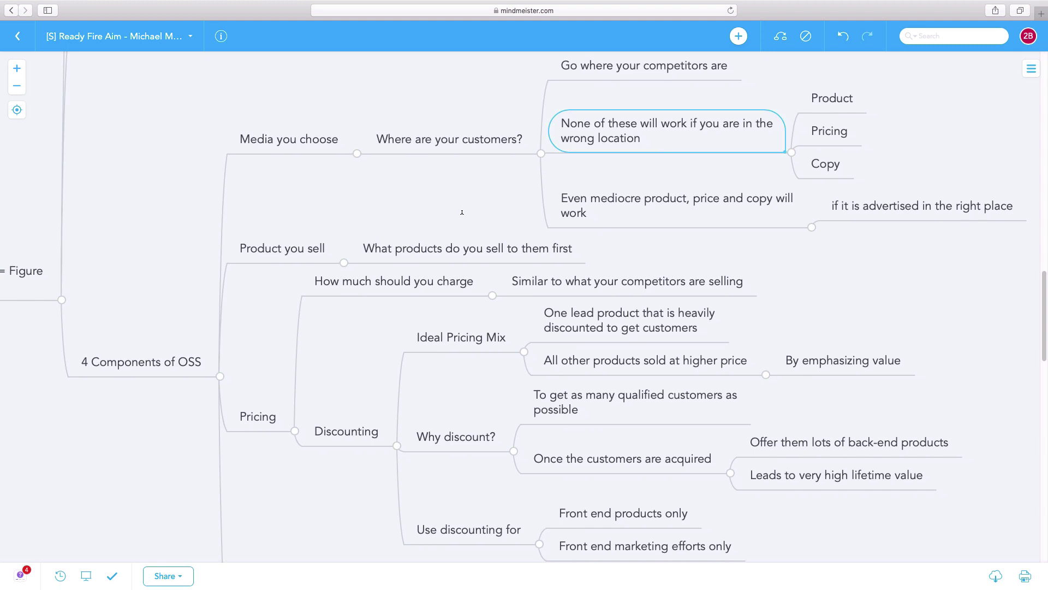
pyautogui.moveTo(248, 297)
pyautogui.mouseDown()
pyautogui.moveTo(373, 227)
pyautogui.moveTo(363, 263)
pyautogui.moveTo(365, 247)
pyautogui.mouseUp()
pyautogui.click(386, 201)
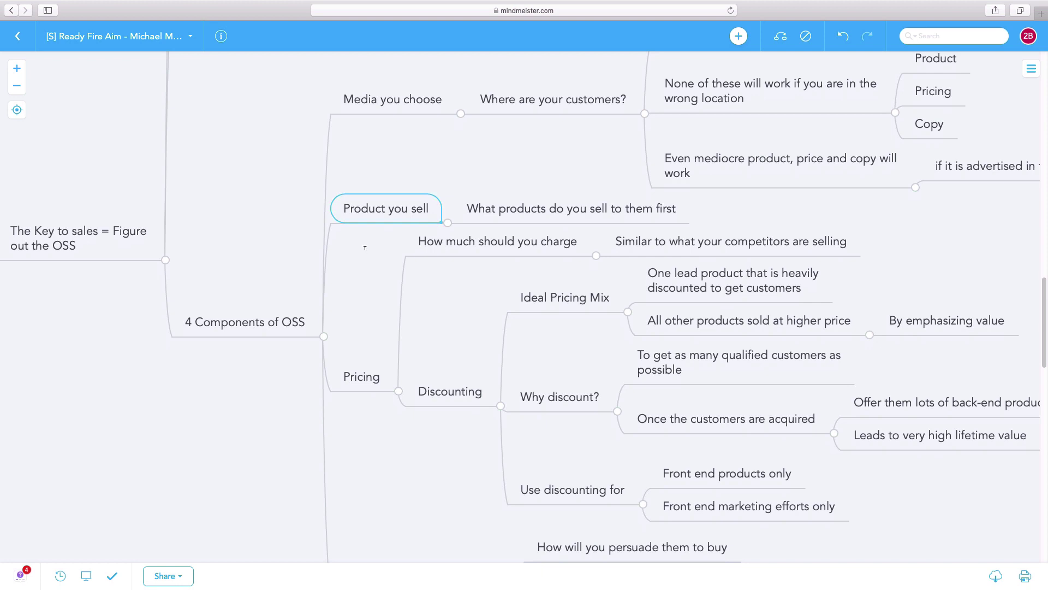
pyautogui.moveTo(365, 307); pyautogui.dragTo(389, 223)
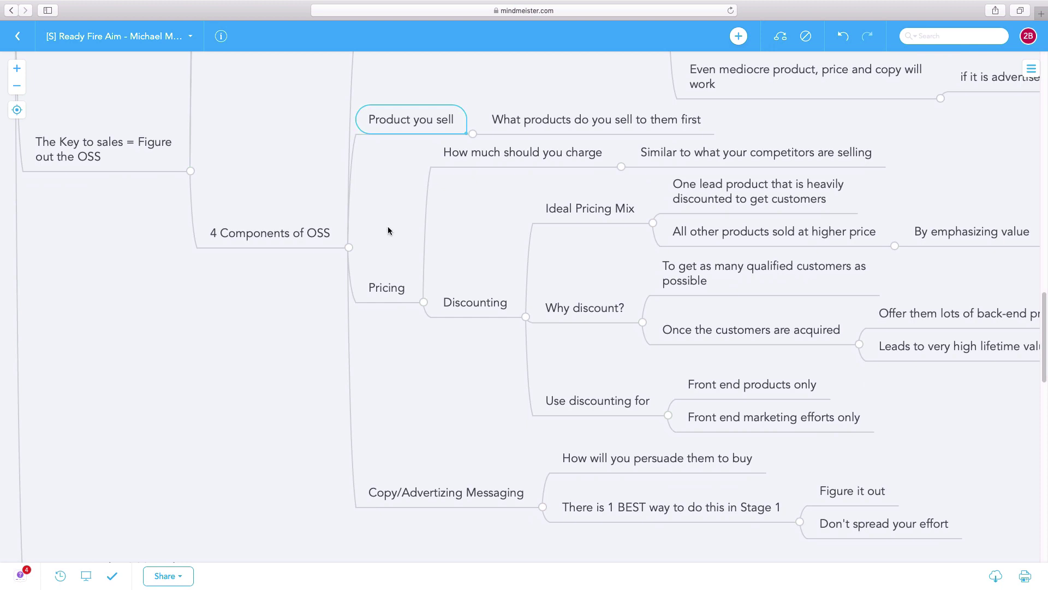
pyautogui.click(383, 288)
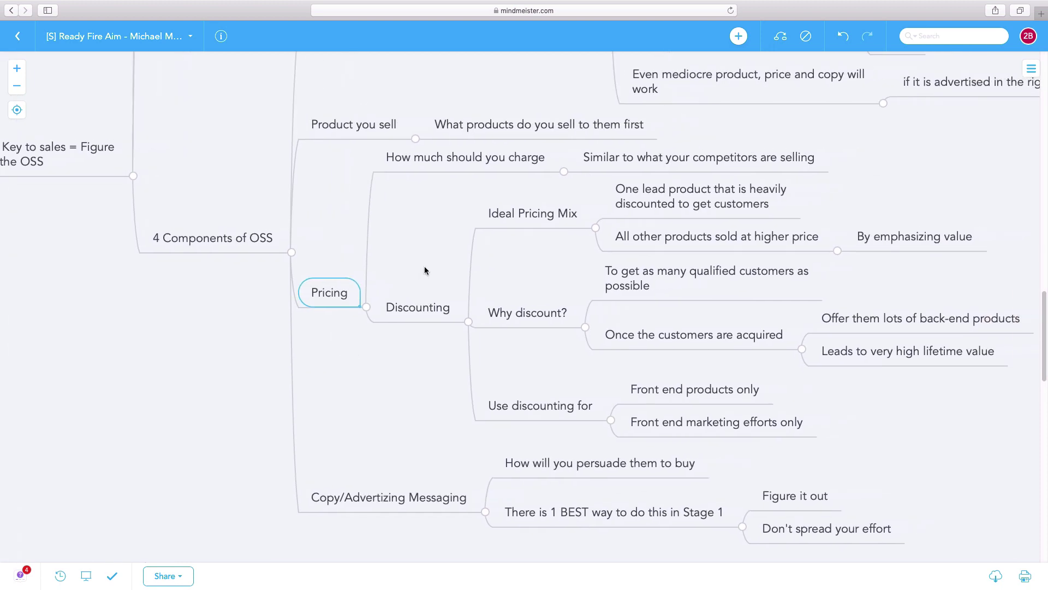
pyautogui.moveTo(425, 269)
pyautogui.mouseDown()
pyautogui.moveTo(395, 288)
pyautogui.moveTo(380, 278)
pyautogui.mouseUp()
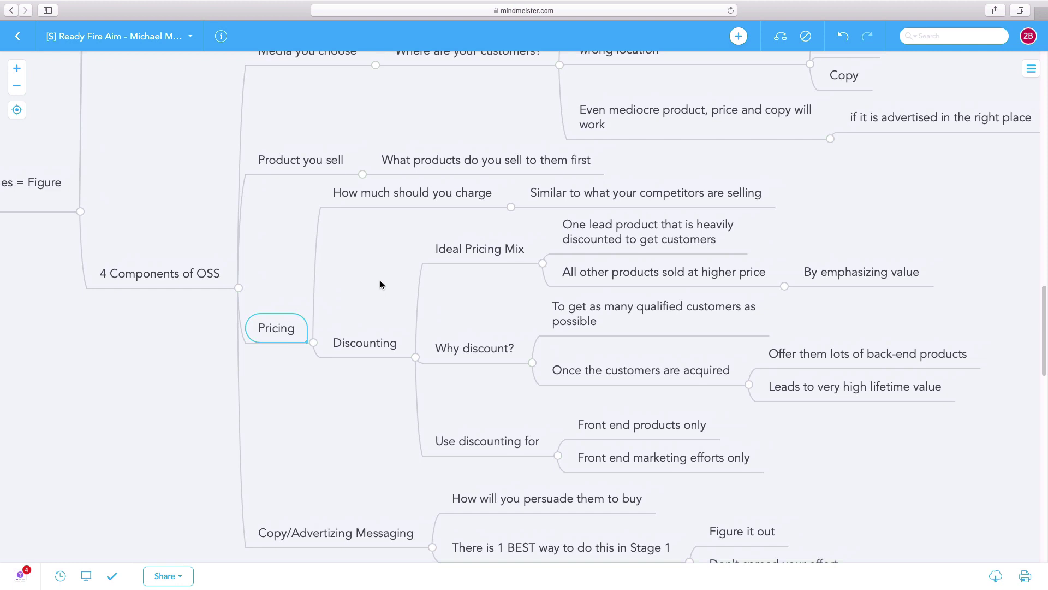
pyautogui.press('Right')
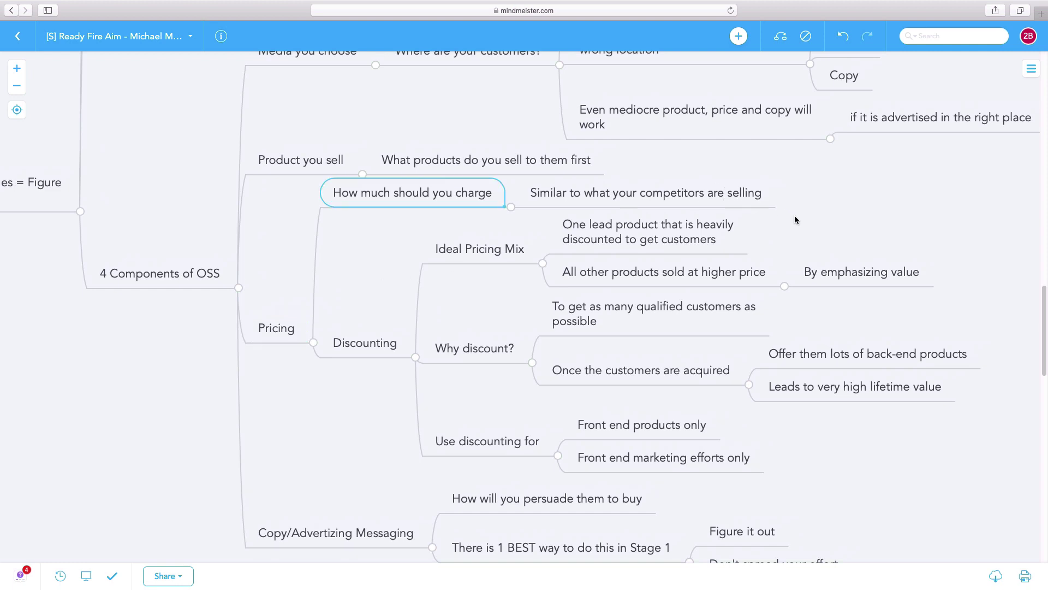
pyautogui.moveTo(795, 215); pyautogui.dragTo(813, 190)
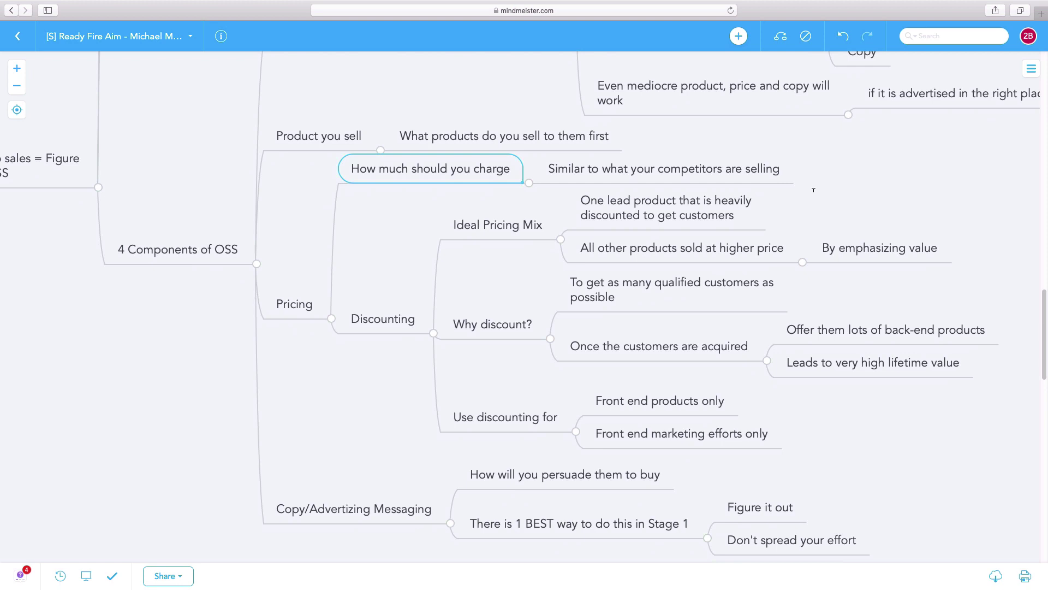
pyautogui.moveTo(351, 428)
pyautogui.mouseDown()
pyautogui.moveTo(407, 356)
pyautogui.moveTo(449, 369)
pyautogui.moveTo(438, 409)
pyautogui.mouseUp()
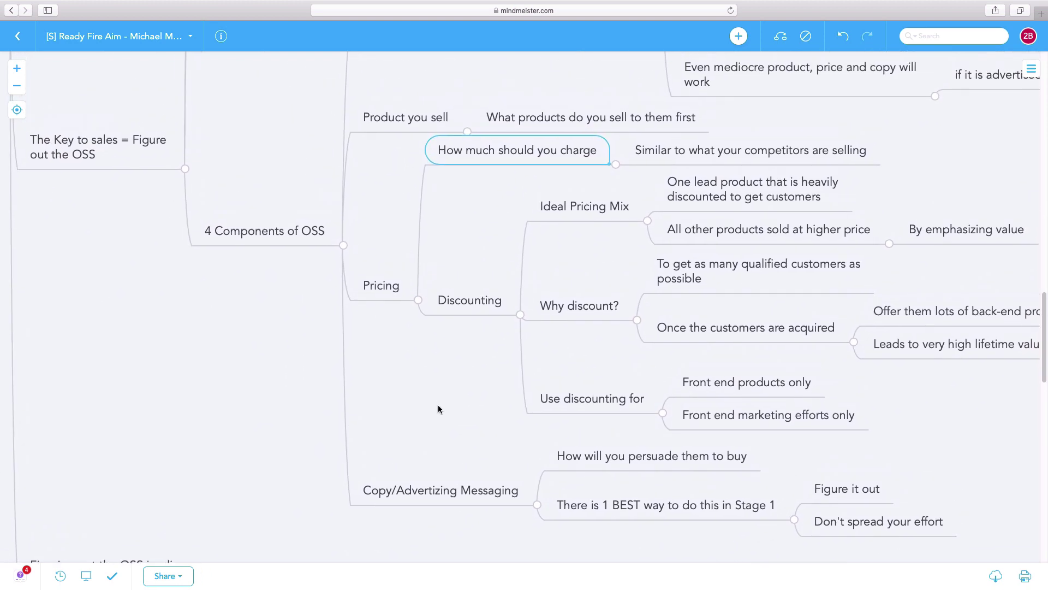
pyautogui.click(466, 308)
pyautogui.hscroll(5, 456, 311)
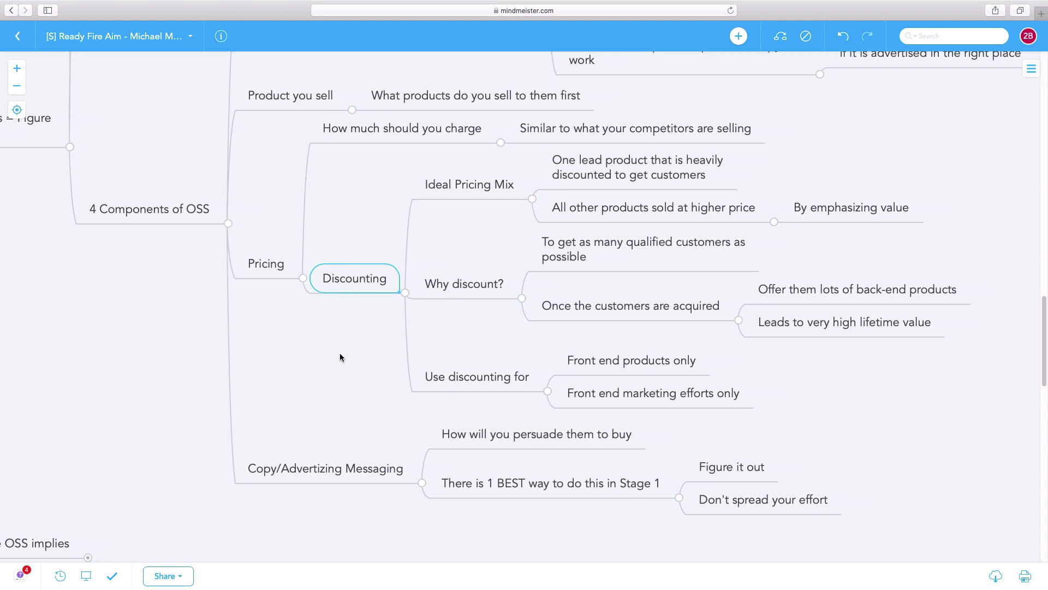
pyautogui.click(580, 264)
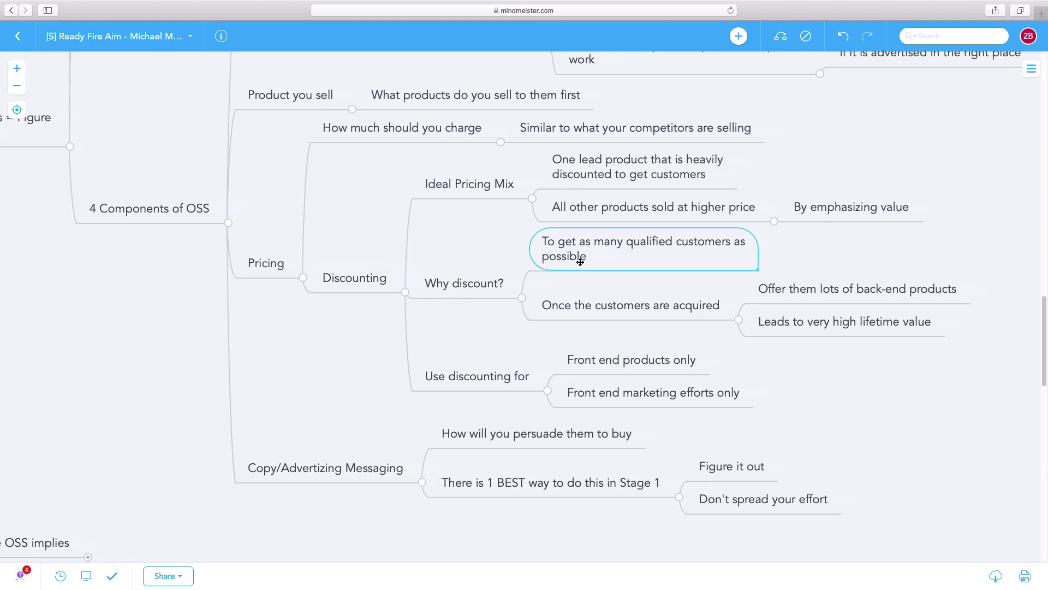
pyautogui.hscroll(2, 733, 354)
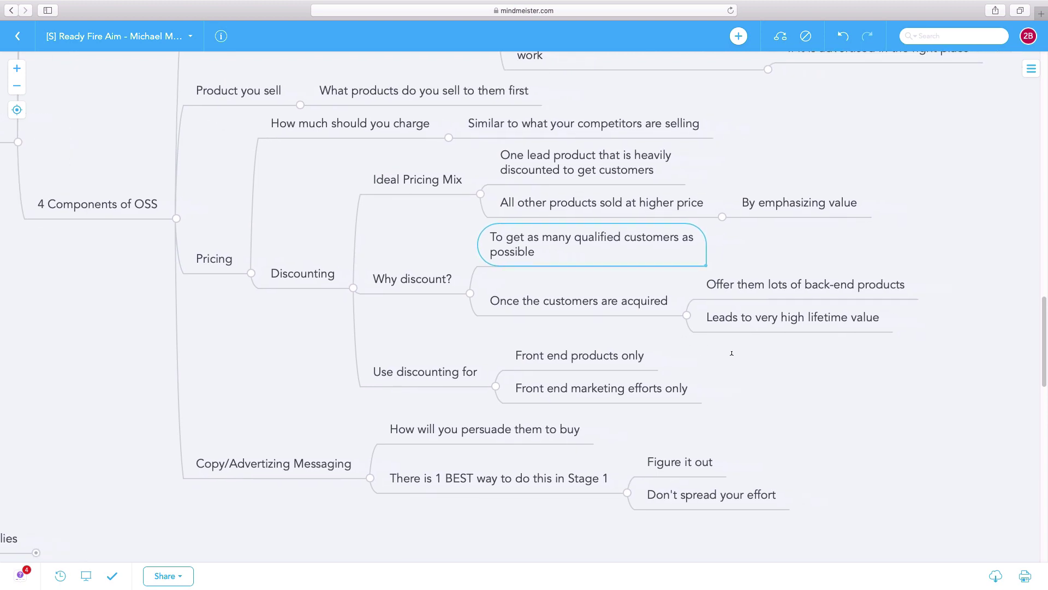
pyautogui.click(622, 309)
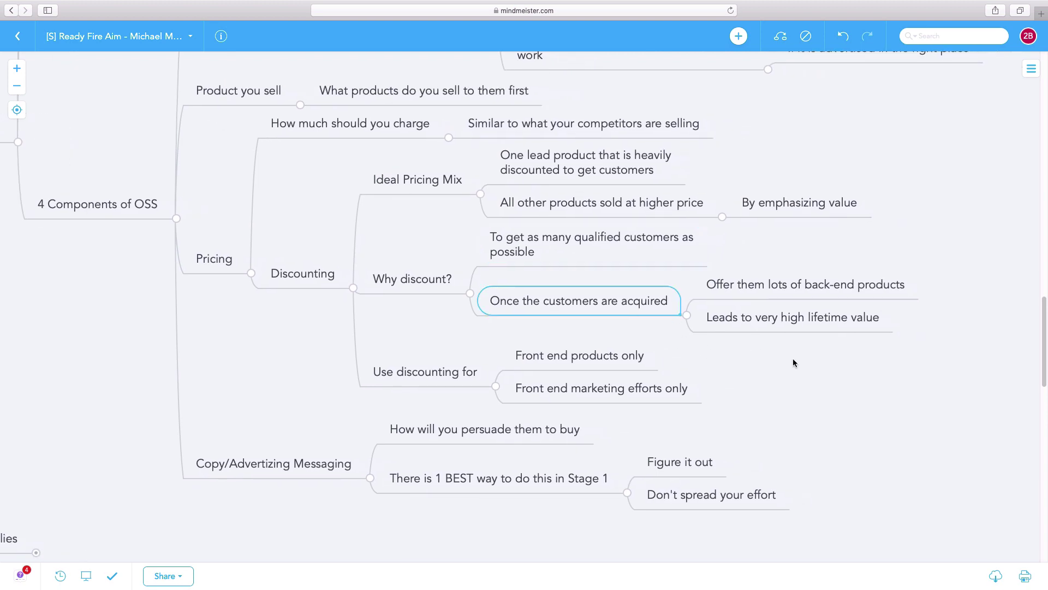
pyautogui.hscroll(2, 791, 358)
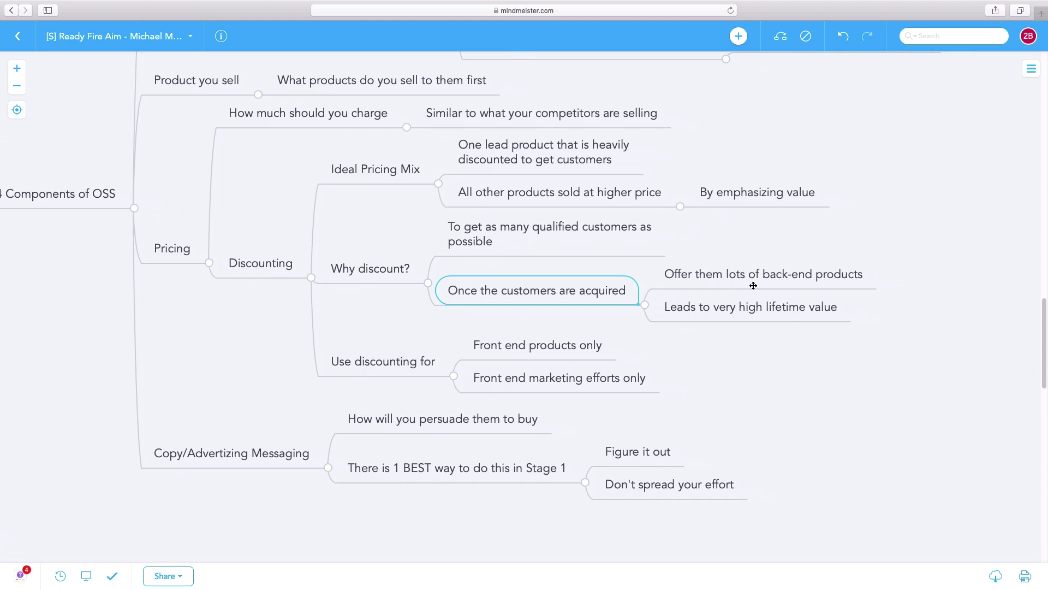
pyautogui.click(794, 270)
pyautogui.click(788, 298)
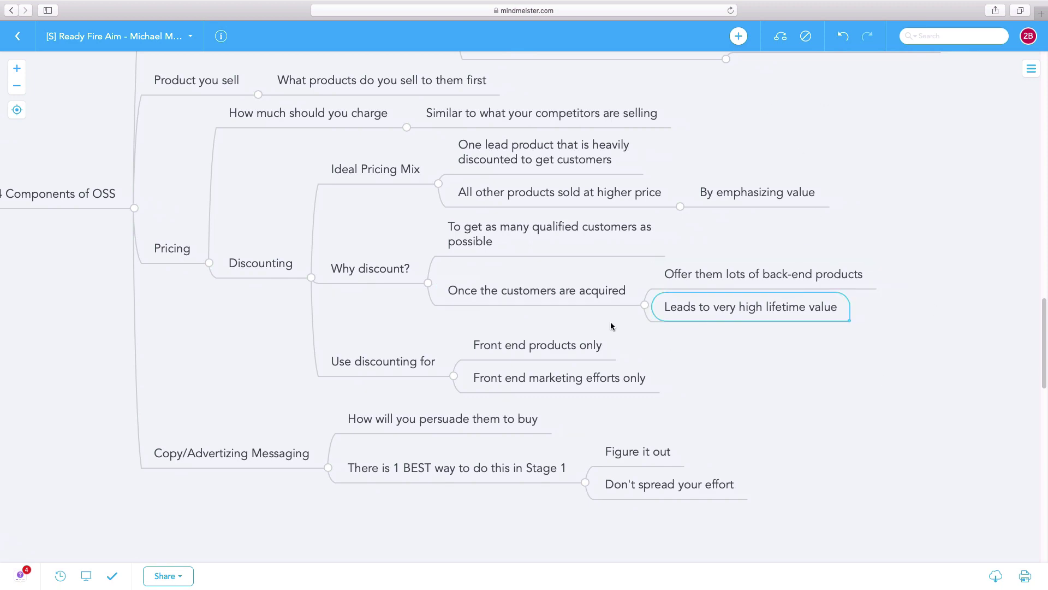
pyautogui.moveTo(610, 322); pyautogui.dragTo(623, 310)
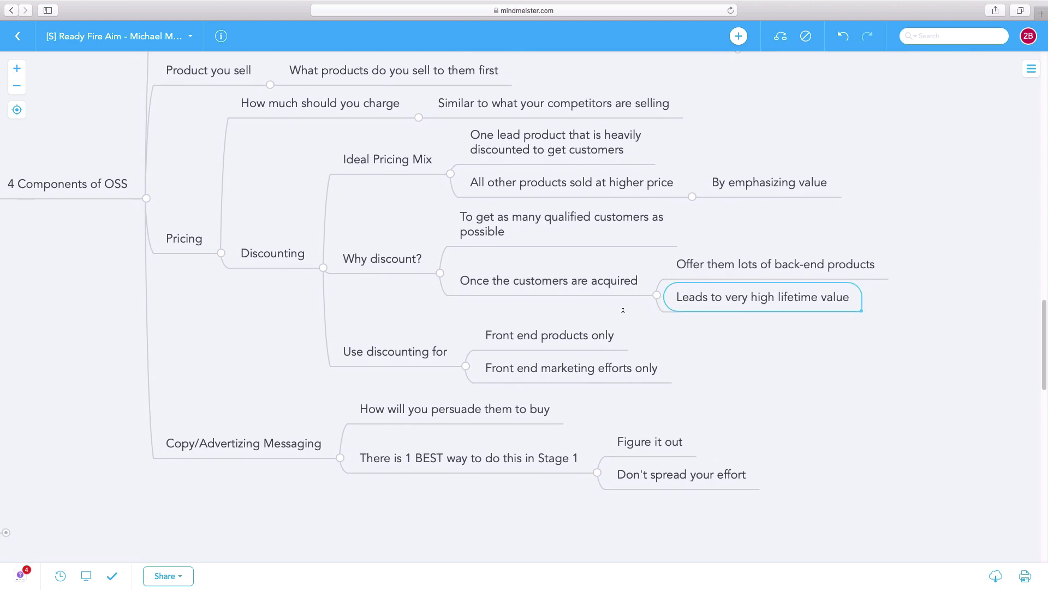
pyautogui.click(402, 274)
pyautogui.click(376, 354)
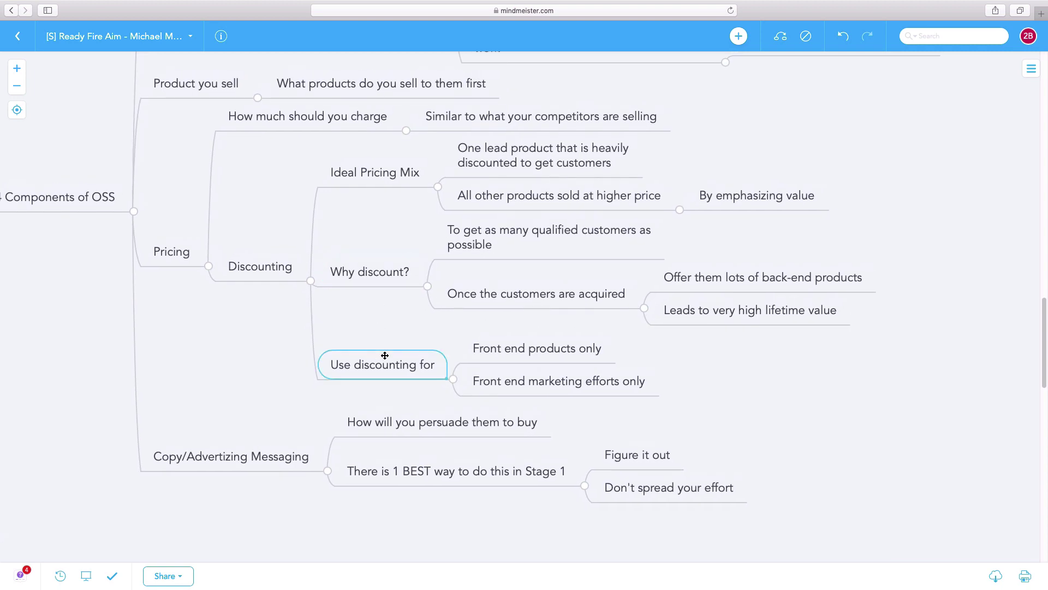
pyautogui.click(534, 343)
pyautogui.moveTo(432, 326); pyautogui.dragTo(443, 304)
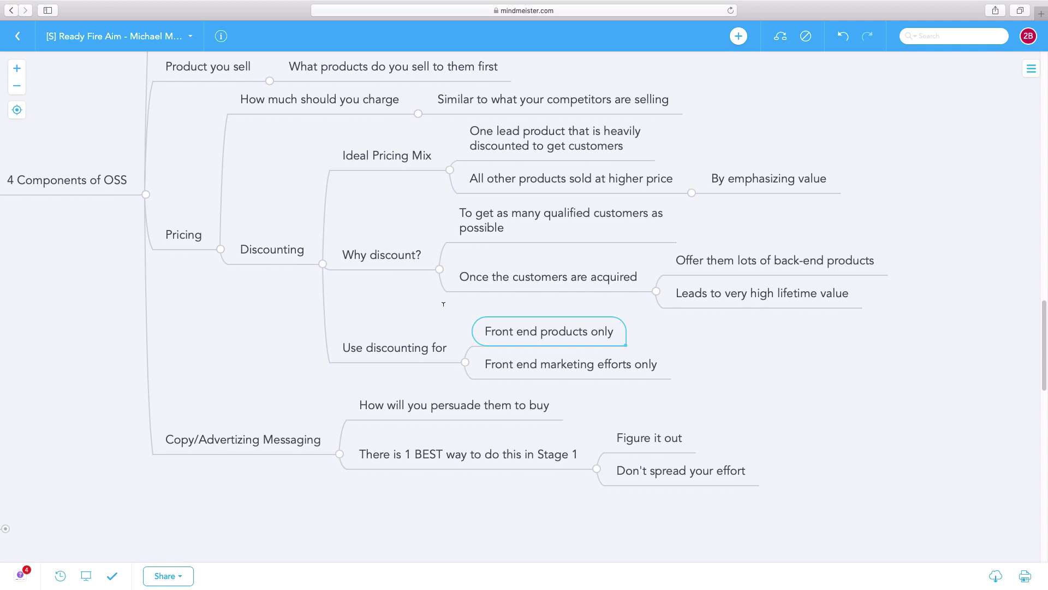
pyautogui.click(496, 376)
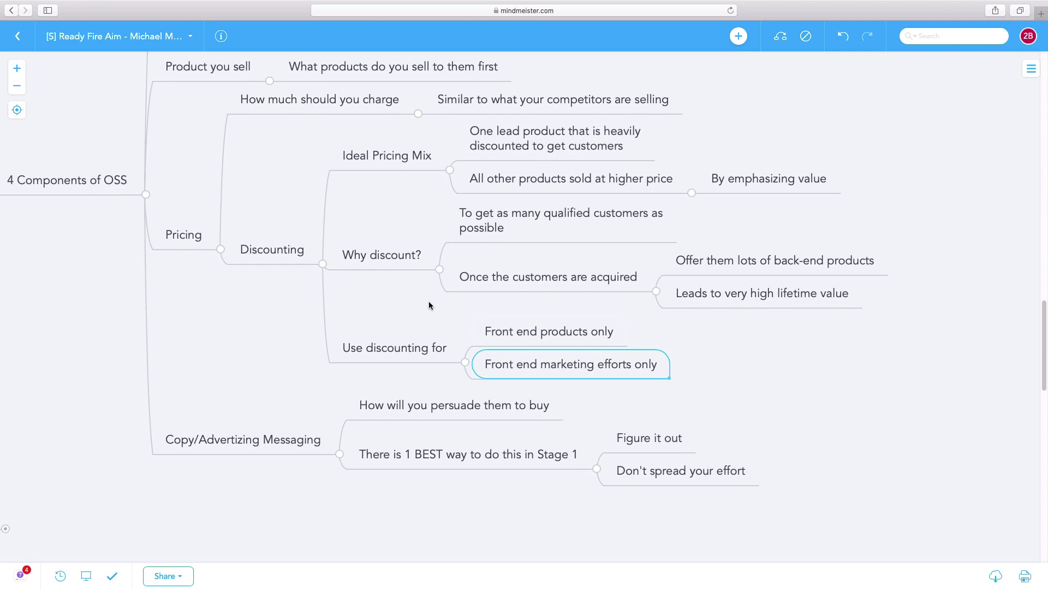
pyautogui.click(262, 453)
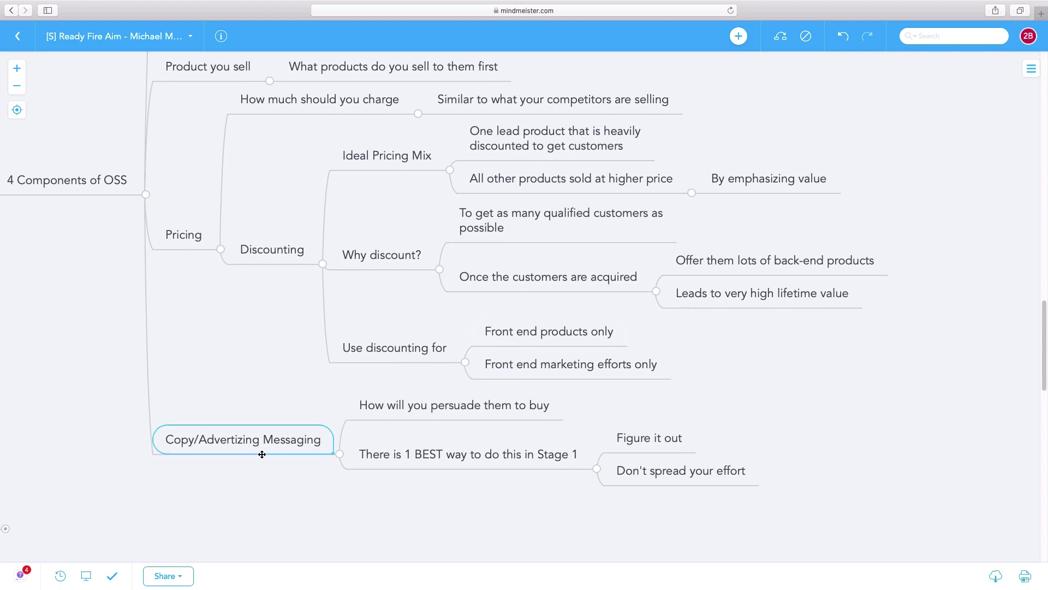
# Collapse the Pricing, Product you sell, Media you choose and Copy/Advertizing Messaging subtrees.
pyautogui.hscroll(-10, 328, 382)
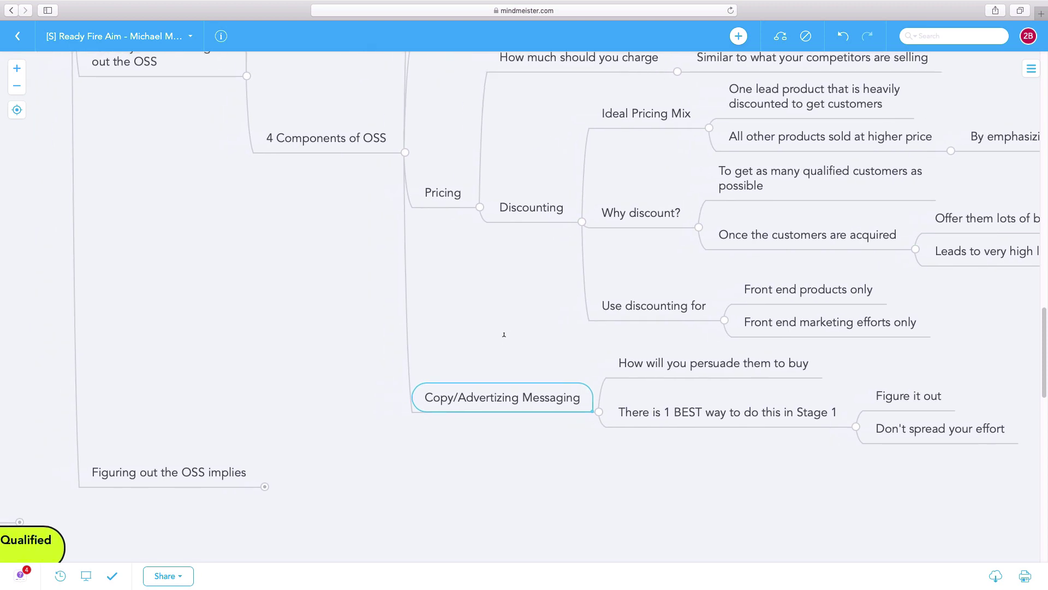
pyautogui.moveTo(502, 334)
pyautogui.mouseDown()
pyautogui.moveTo(529, 358)
pyautogui.moveTo(546, 408)
pyautogui.mouseUp()
pyautogui.click(520, 286)
pyautogui.click(572, 387)
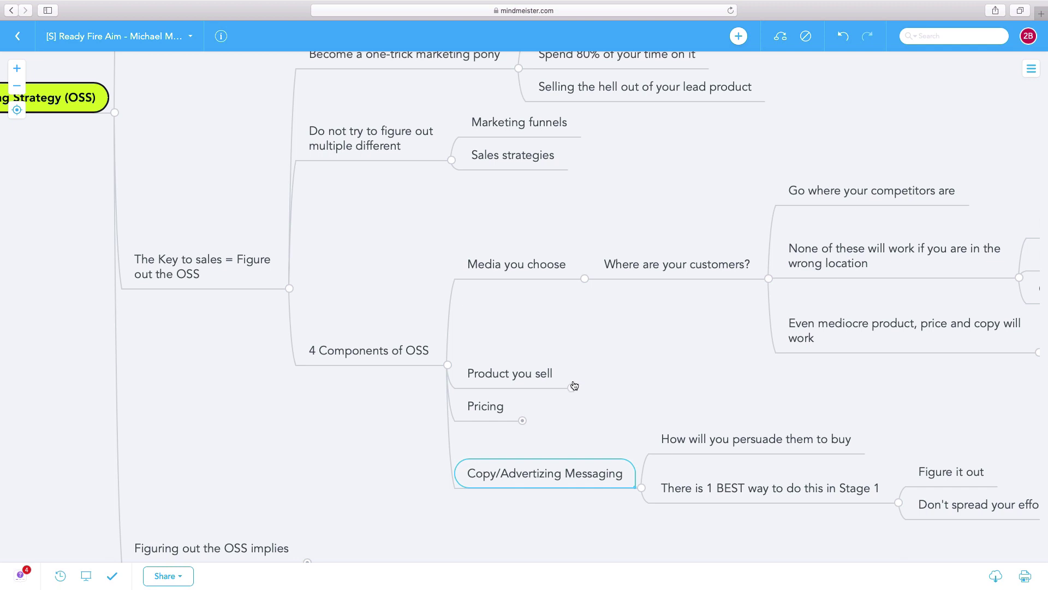
pyautogui.click(583, 279)
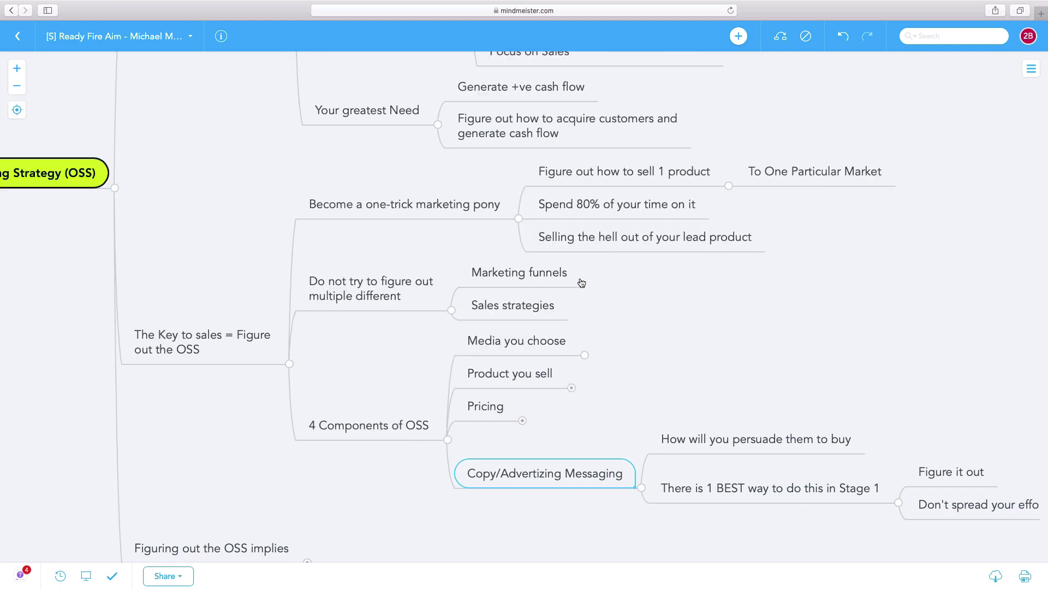
pyautogui.click(642, 488)
# Expand 'Figuring out the OSS implies' to show its two points.
pyautogui.moveTo(639, 494); pyautogui.dragTo(702, 418)
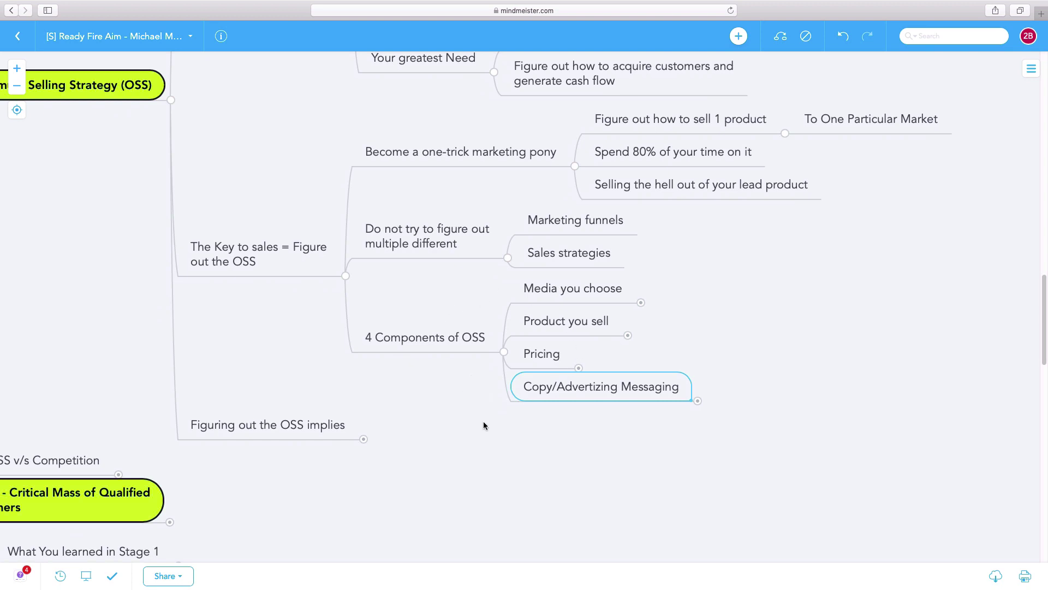
pyautogui.click(363, 439)
pyautogui.scroll(3, 290, 453)
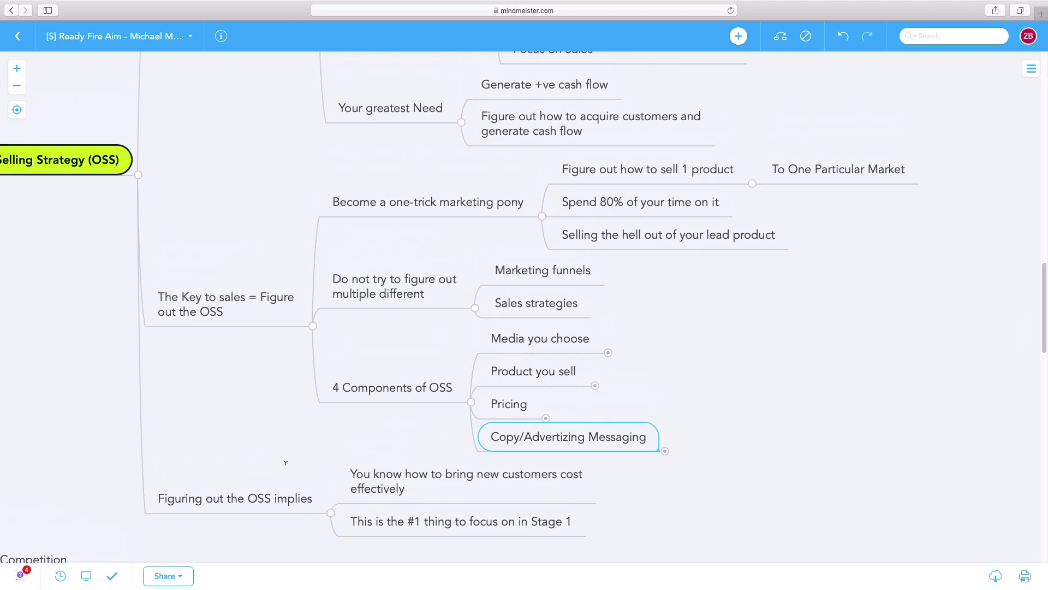
pyautogui.hscroll(-2, 285, 473)
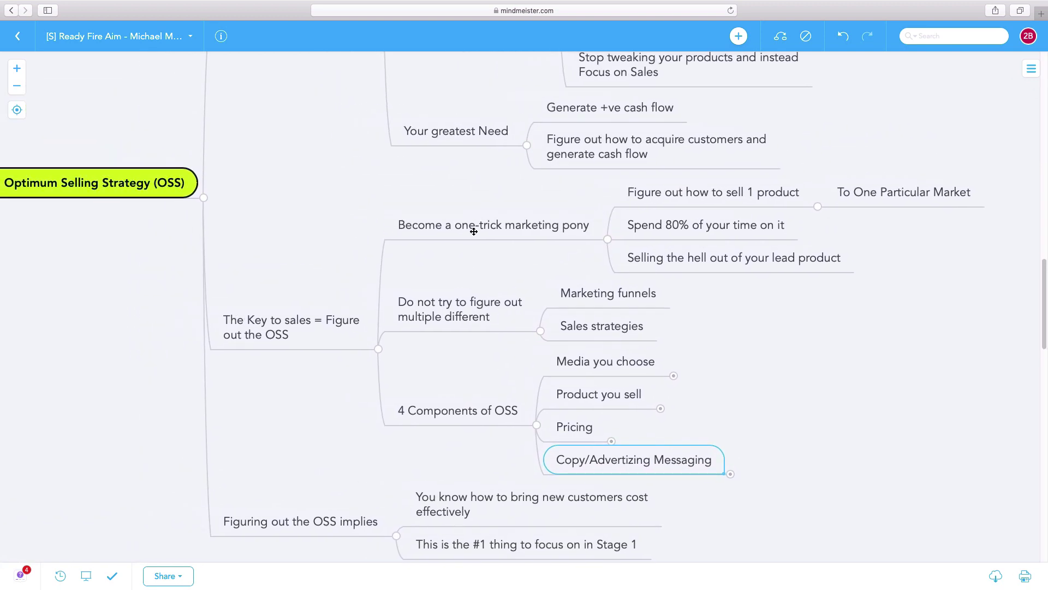
# Apply the green bold style to 'Become a one-trick marketing pony' and close the formatting panel.
pyautogui.click(408, 218)
pyautogui.scroll(5, 312, 208)
pyautogui.hscroll(-3, 313, 208)
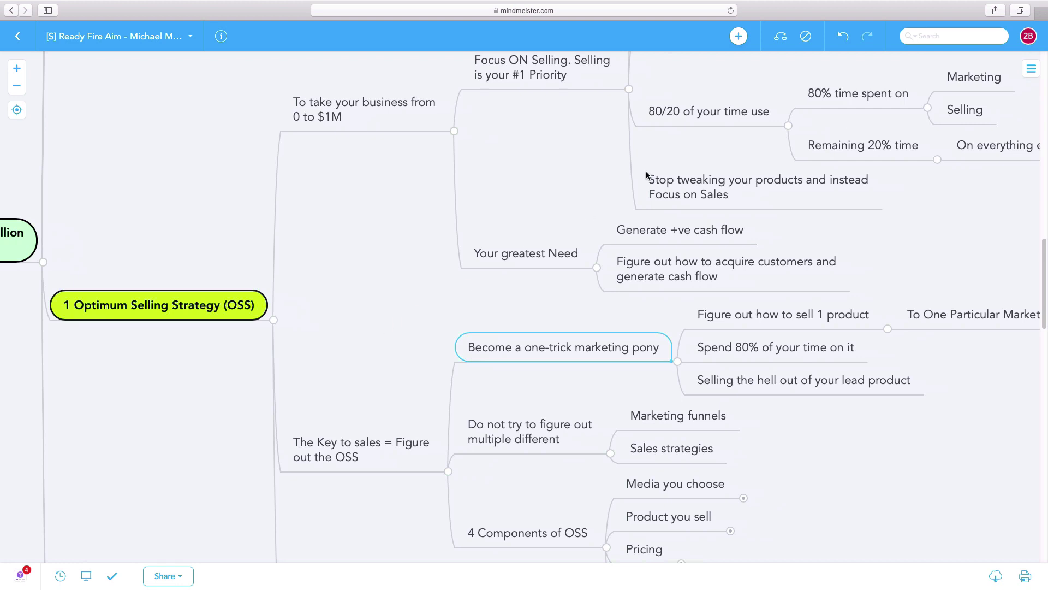
pyautogui.click(1031, 70)
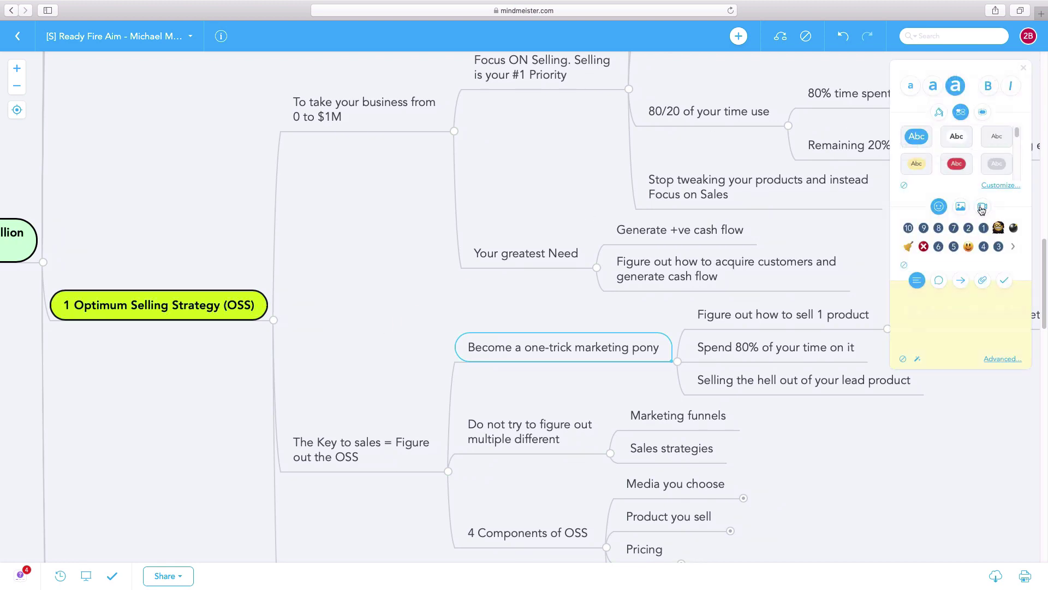
pyautogui.scroll(-5, 975, 164)
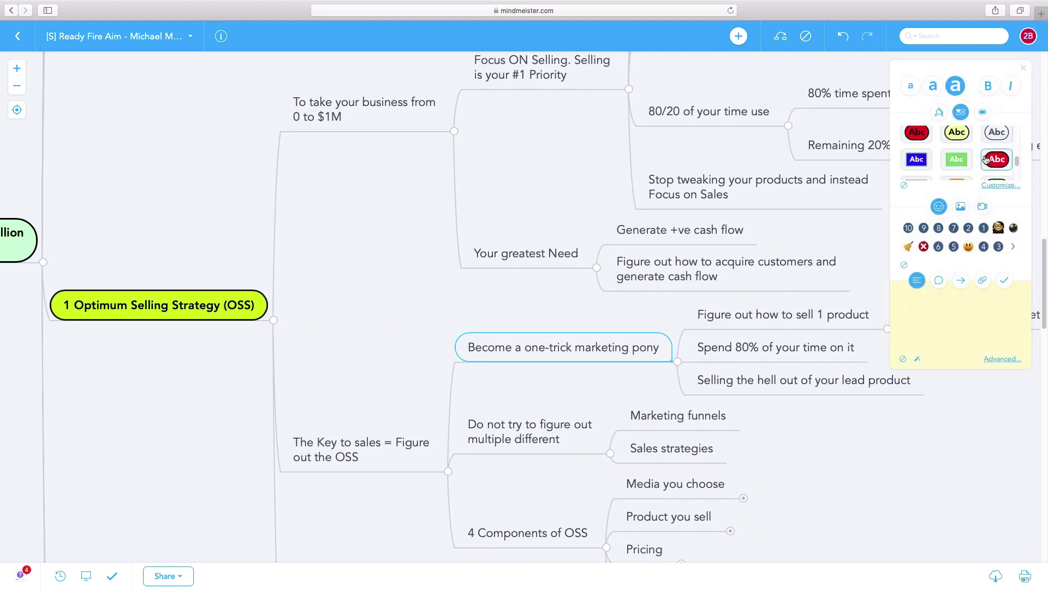
pyautogui.click(918, 172)
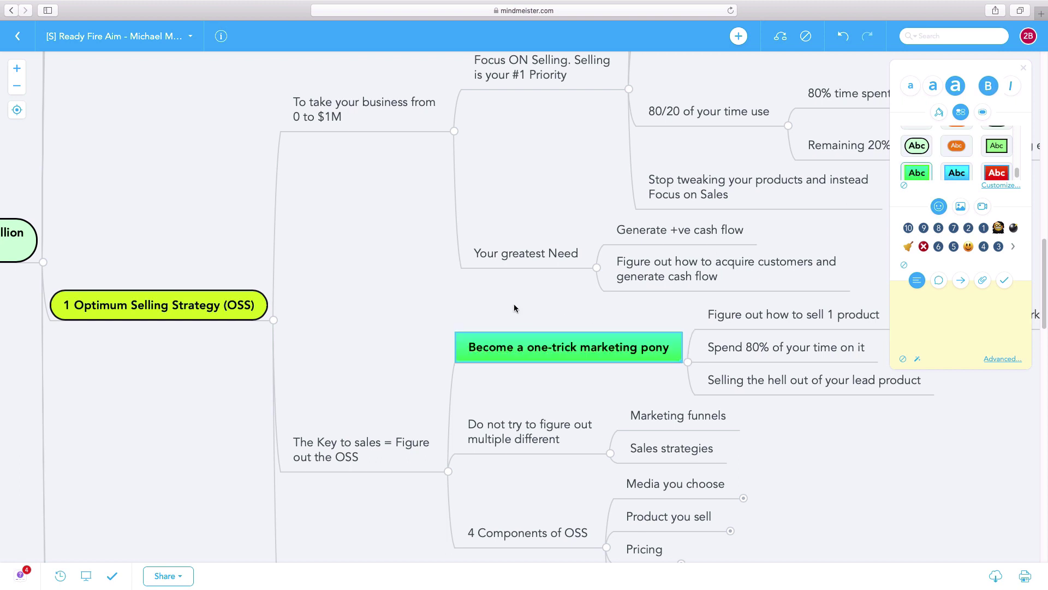
pyautogui.moveTo(514, 307); pyautogui.dragTo(423, 268)
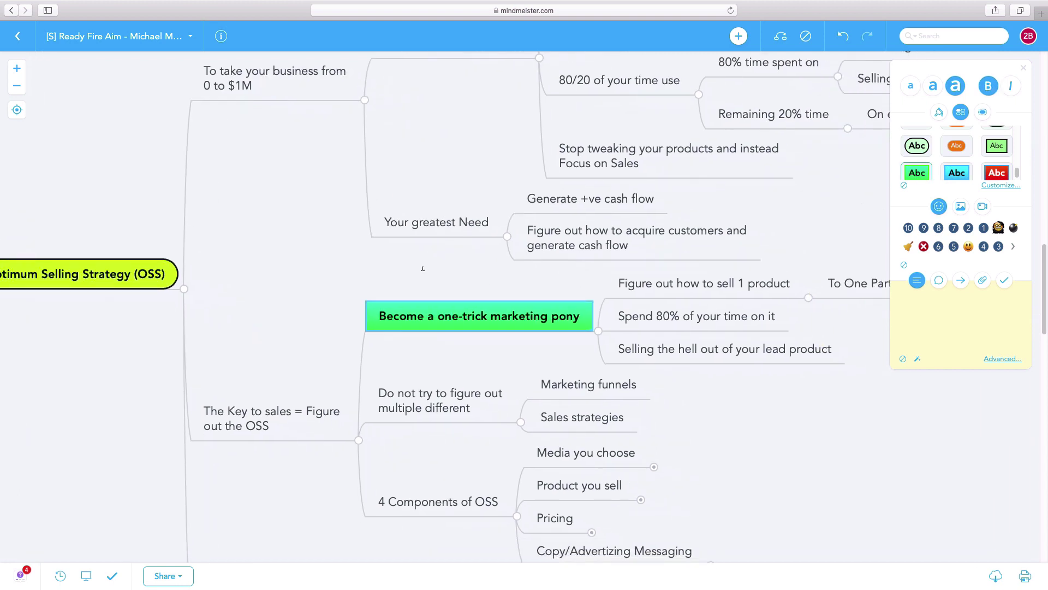
pyautogui.click(1024, 69)
# Step through the pony node's child ideas down to 'Selling the hell out of your lead product'.
pyautogui.hscroll(-10, 468, 265)
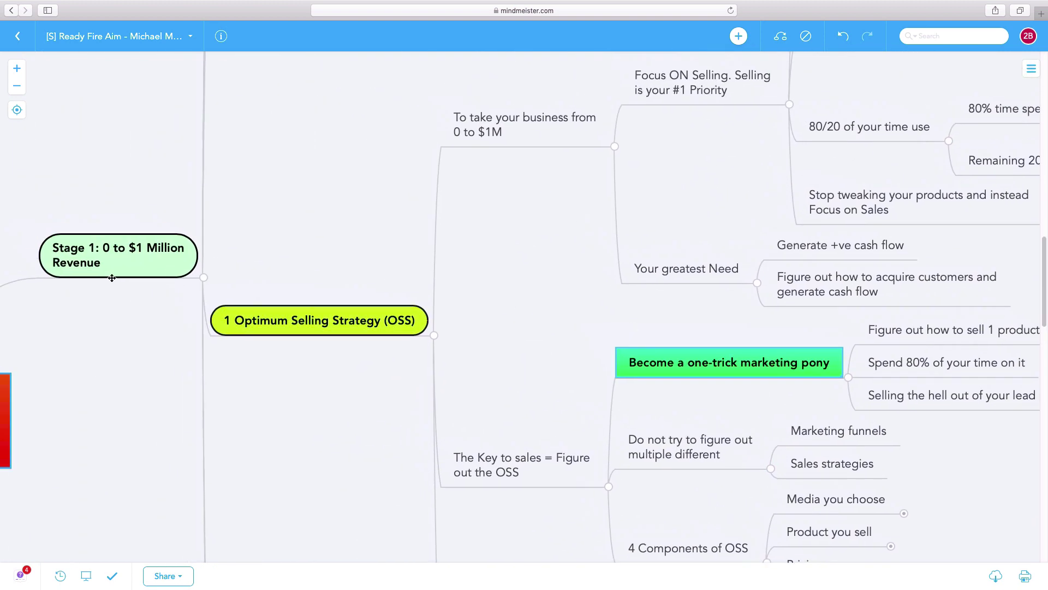
pyautogui.moveTo(529, 297)
pyautogui.mouseDown()
pyautogui.moveTo(302, 281)
pyautogui.moveTo(428, 266)
pyautogui.mouseUp()
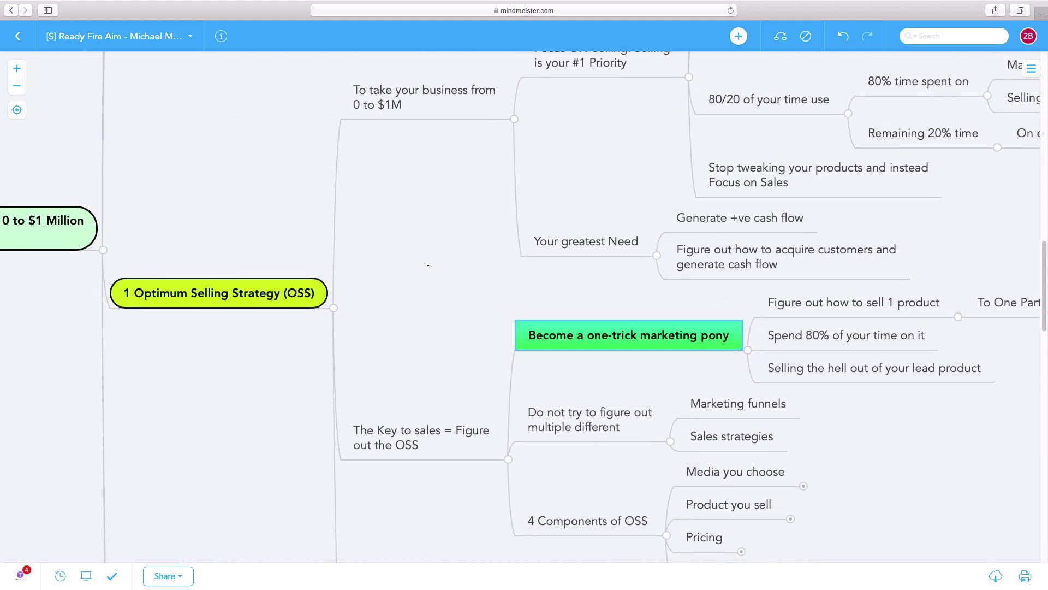
pyautogui.press('Right')
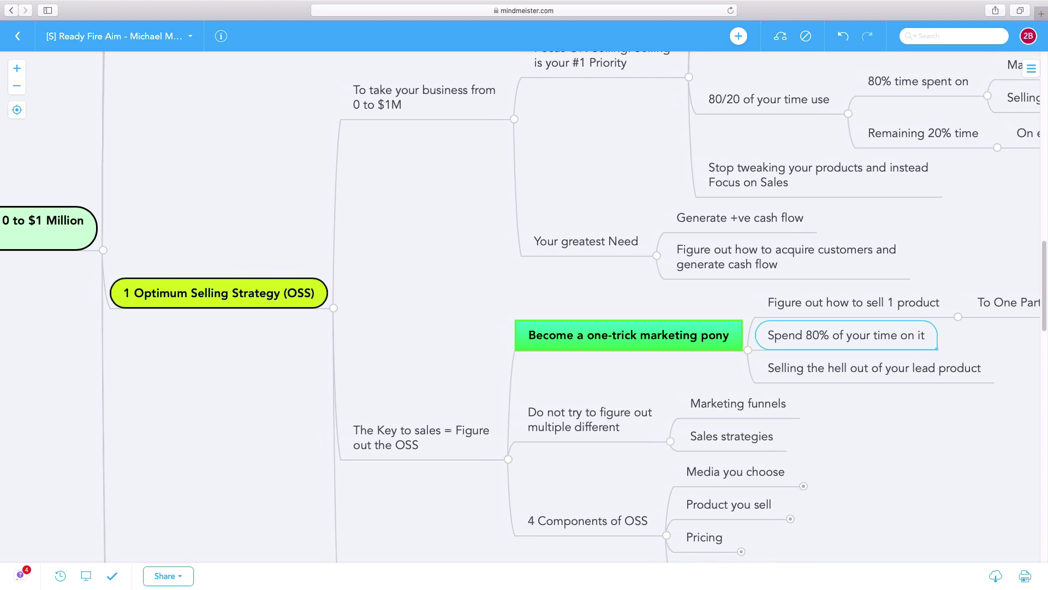
pyautogui.press('Up')
pyautogui.press('Down')
pyautogui.press('Down')
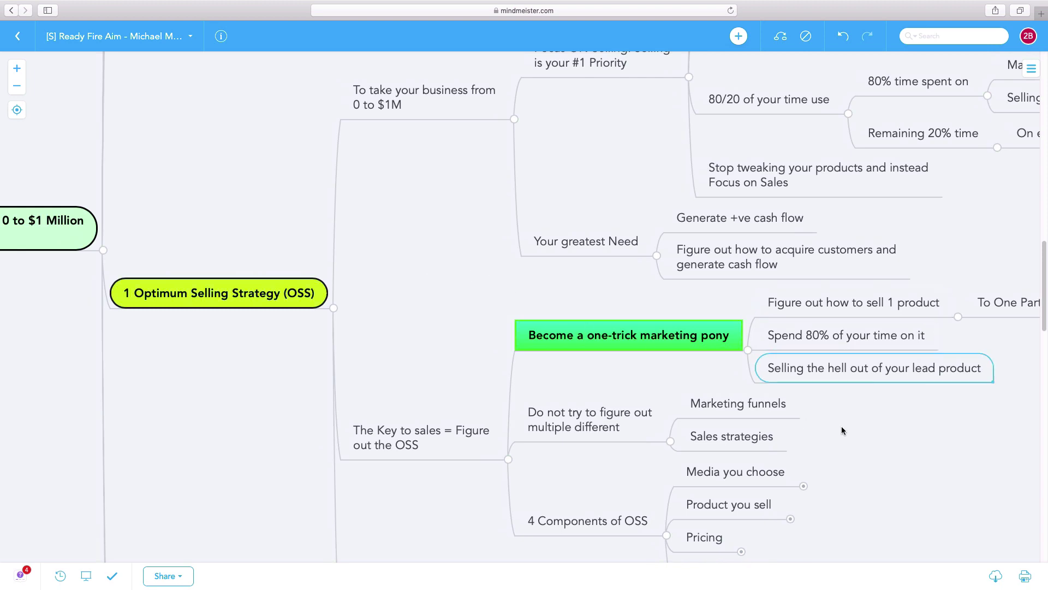
pyautogui.moveTo(841, 426); pyautogui.dragTo(631, 328)
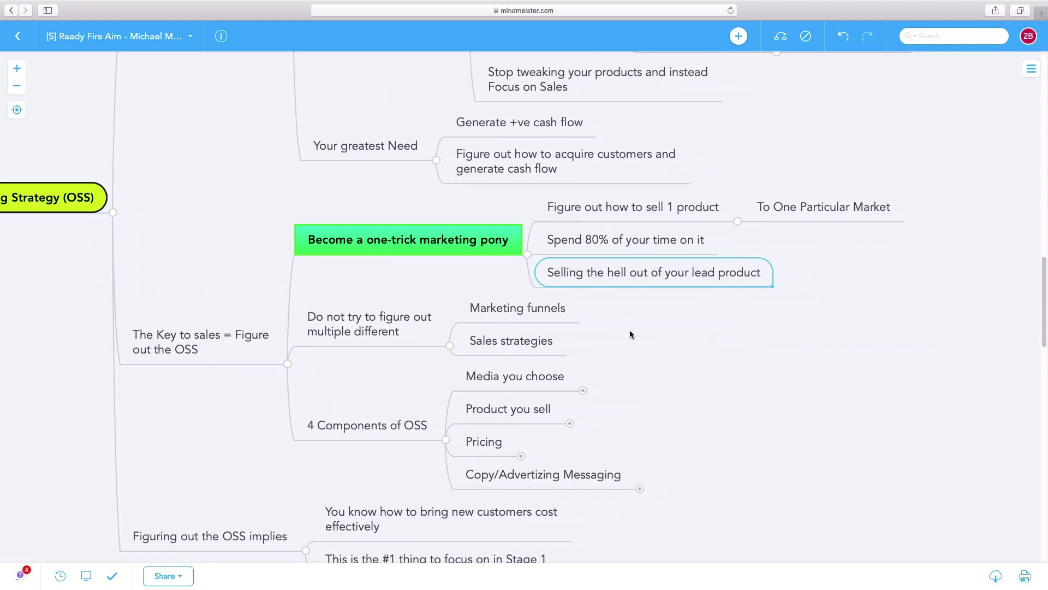
pyautogui.click(476, 236)
pyautogui.moveTo(660, 336)
pyautogui.mouseDown()
pyautogui.moveTo(799, 298)
pyautogui.moveTo(773, 283)
pyautogui.mouseUp()
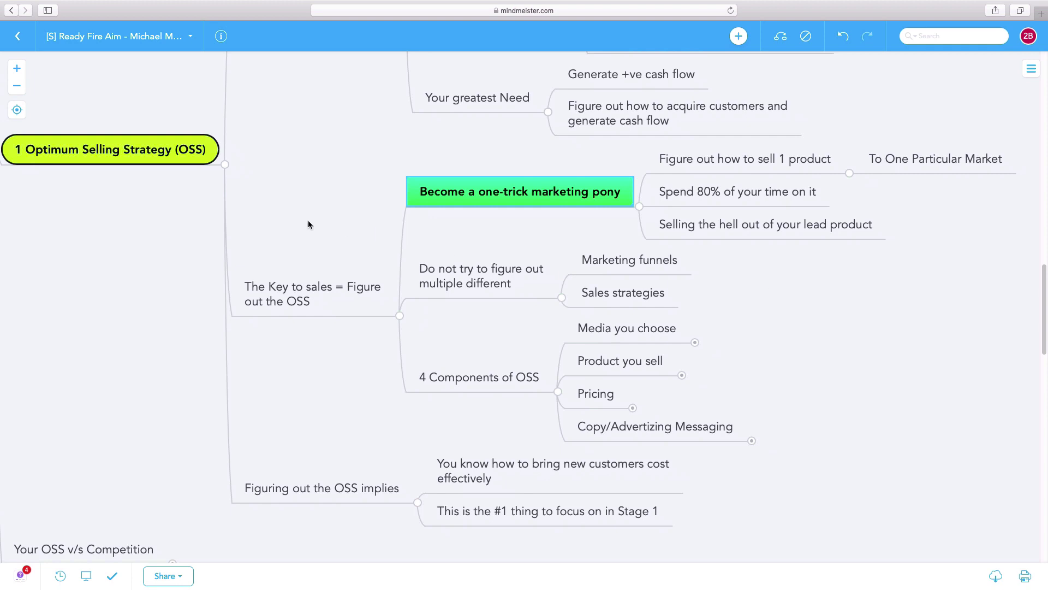
# Select the OSS node and move up to its parent Stage 1 node.
pyautogui.hscroll(-6, 308, 224)
pyautogui.click(328, 210)
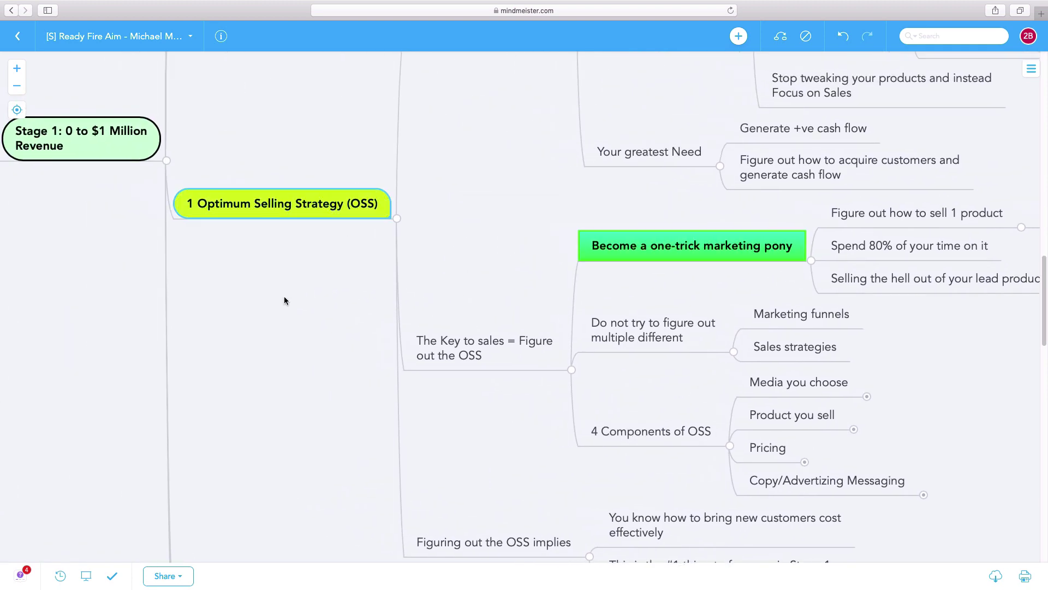
pyautogui.hscroll(-5, 284, 300)
pyautogui.press('Left')
pyautogui.moveTo(500, 314); pyautogui.dragTo(474, 286)
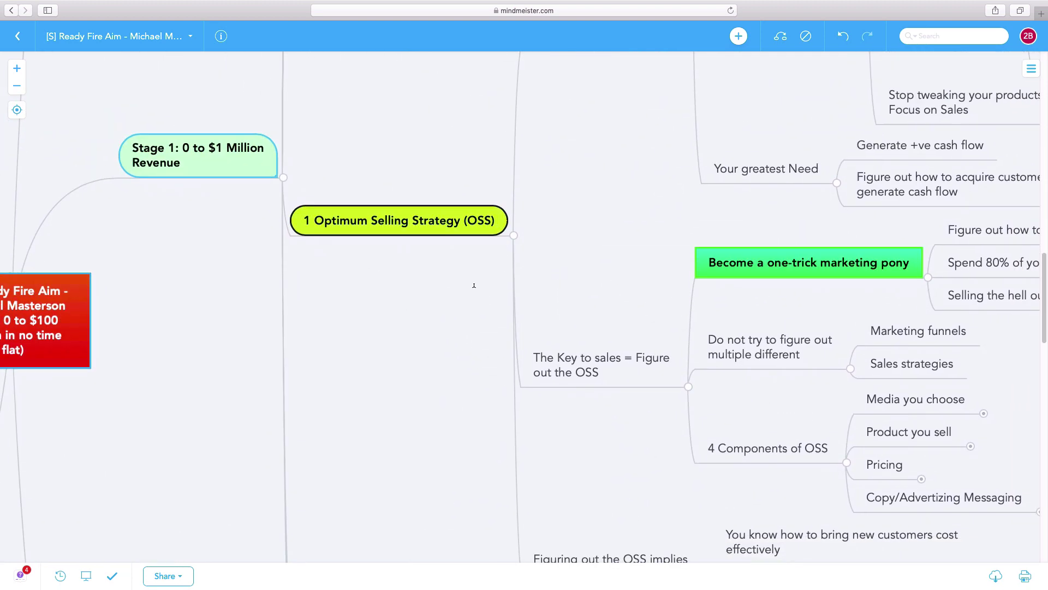
# Zoom out, centre the central book node, and collapse the OSS branch to view the whole map.
pyautogui.scroll(-2, 582, 291)
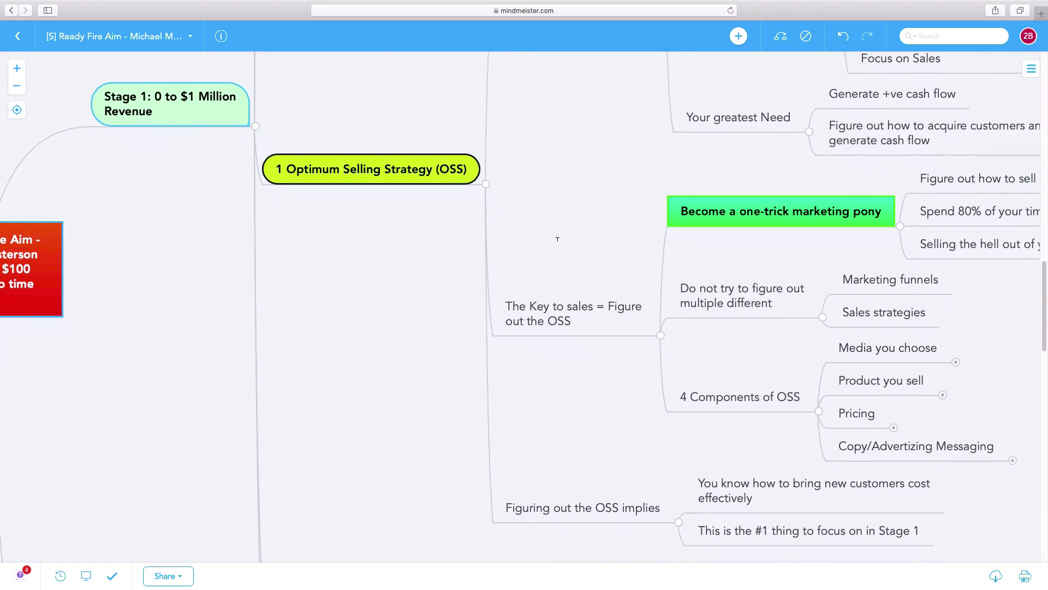
pyautogui.scroll(3, 555, 236)
pyautogui.hscroll(2, 555, 236)
pyautogui.scroll(1, 440, 351)
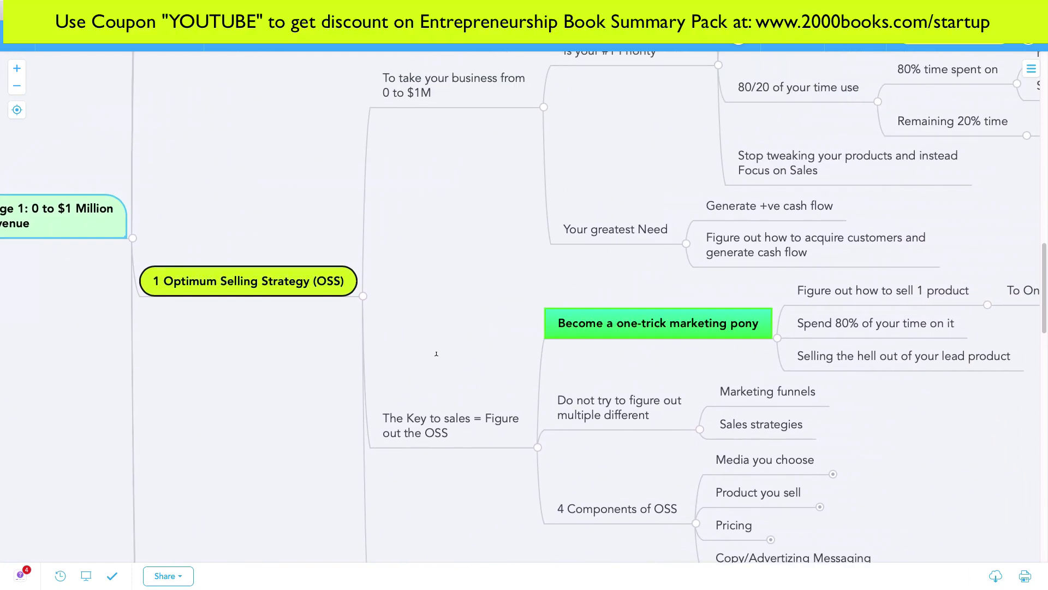
pyautogui.scroll(-2, 437, 354)
pyautogui.scroll(-2, 449, 360)
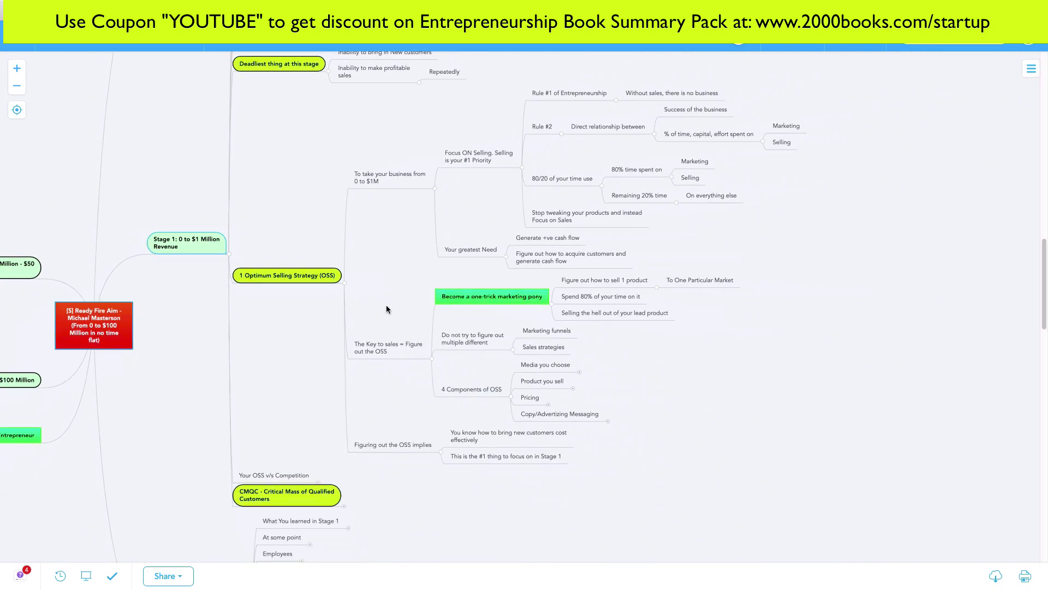
pyautogui.moveTo(387, 309)
pyautogui.mouseDown()
pyautogui.moveTo(637, 156)
pyautogui.moveTo(656, 271)
pyautogui.mouseUp()
pyautogui.click(646, 280)
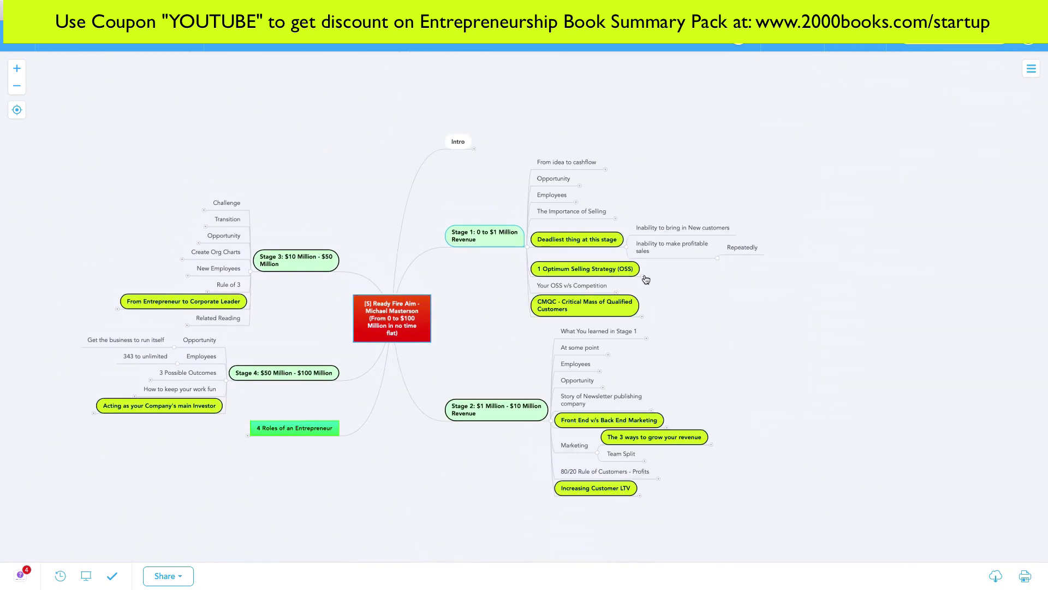
pyautogui.scroll(3, 497, 309)
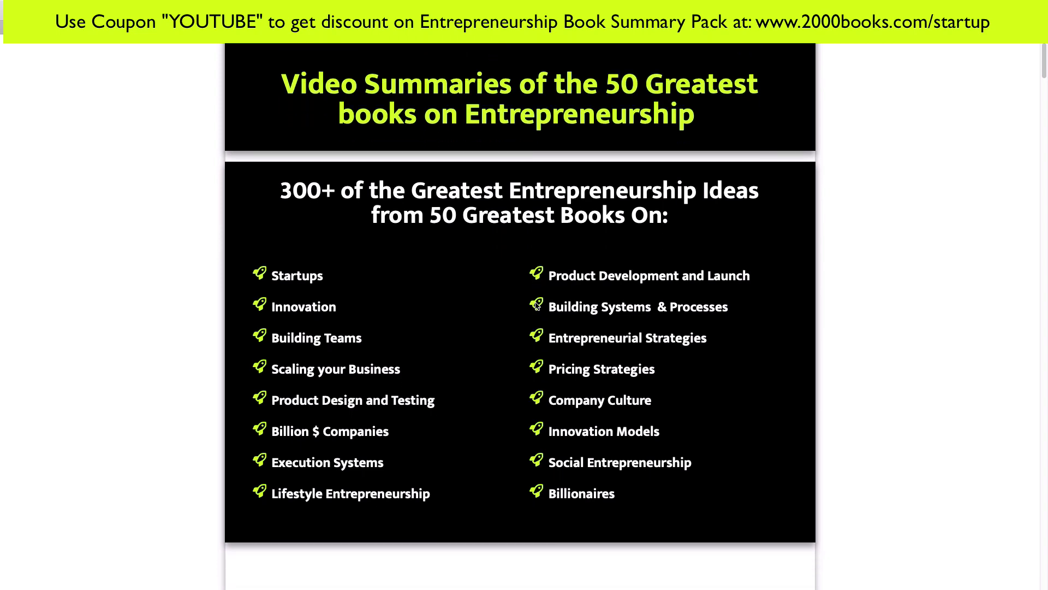
pyautogui.scroll(-15, 537, 306)
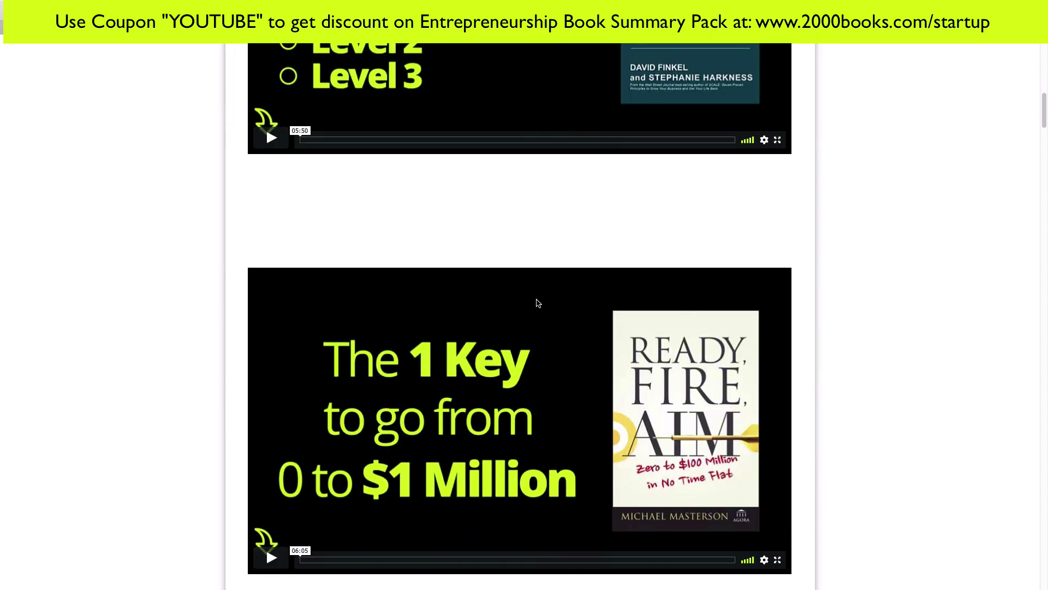
pyautogui.scroll(-7, 537, 303)
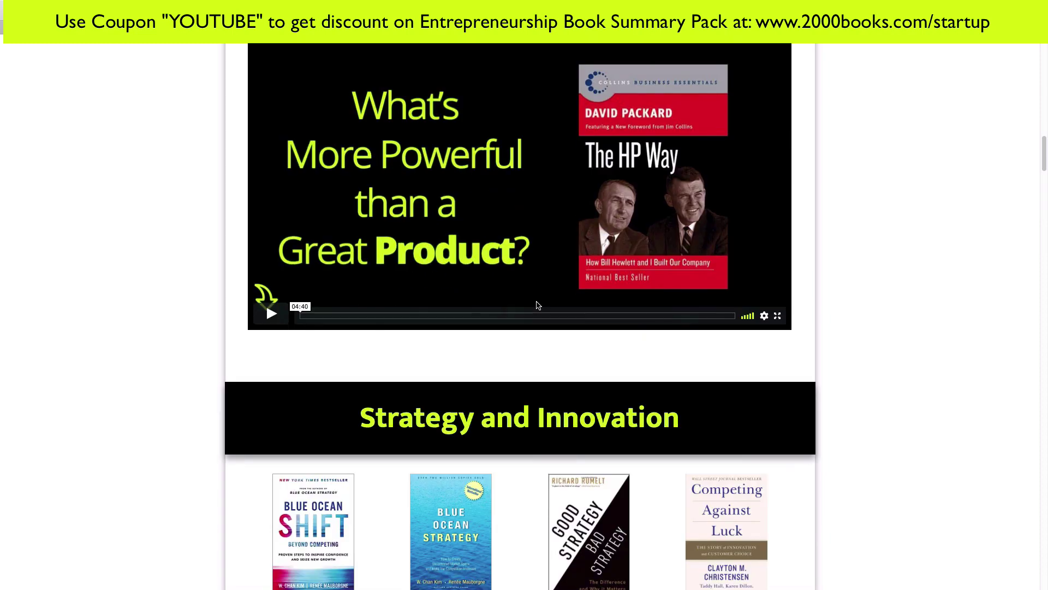
pyautogui.scroll(-6, 536, 304)
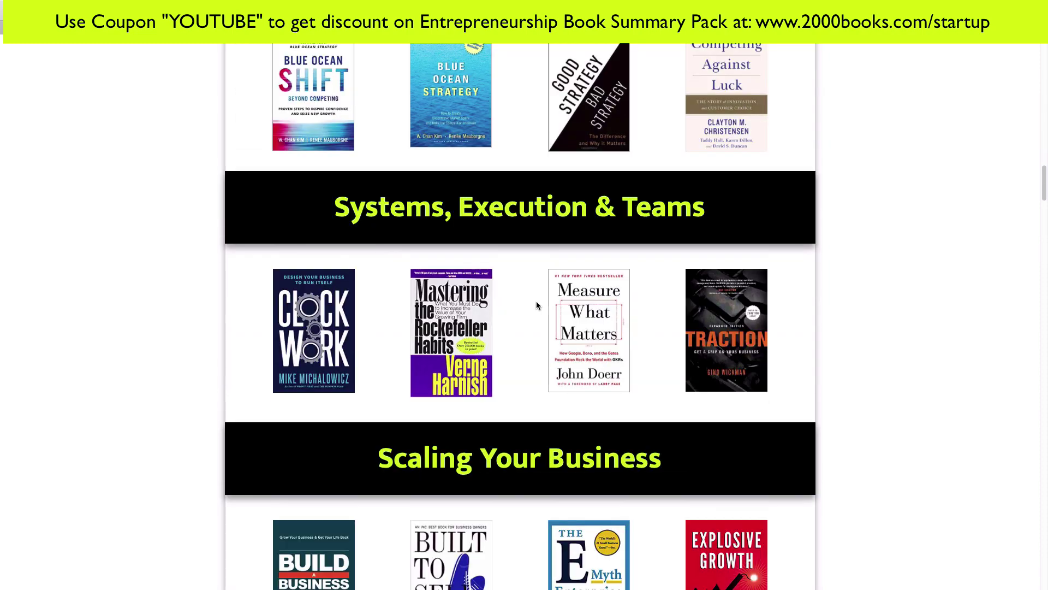
pyautogui.scroll(-3, 536, 304)
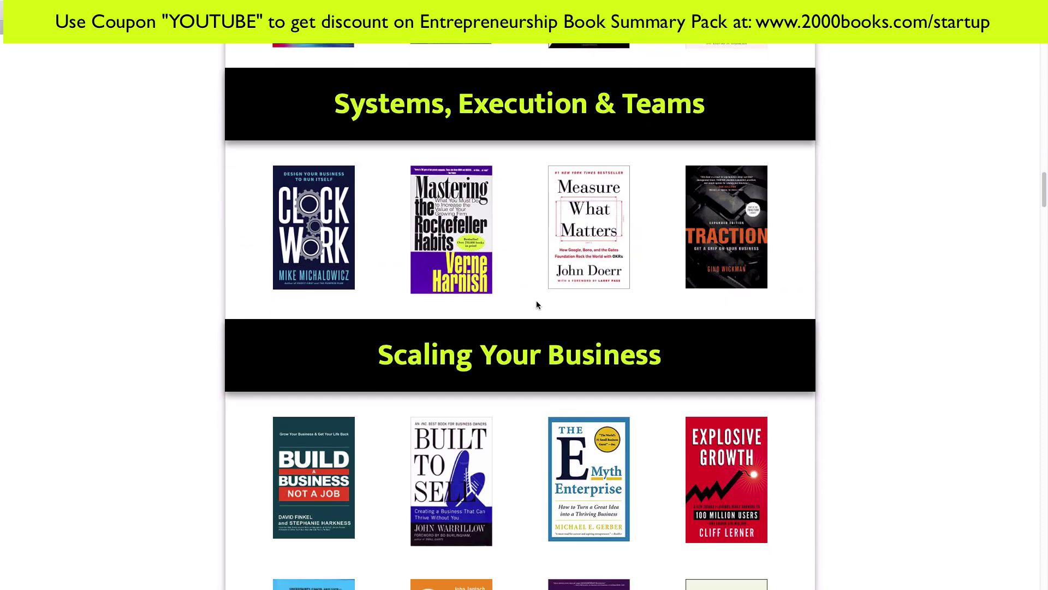
pyautogui.scroll(-7, 538, 304)
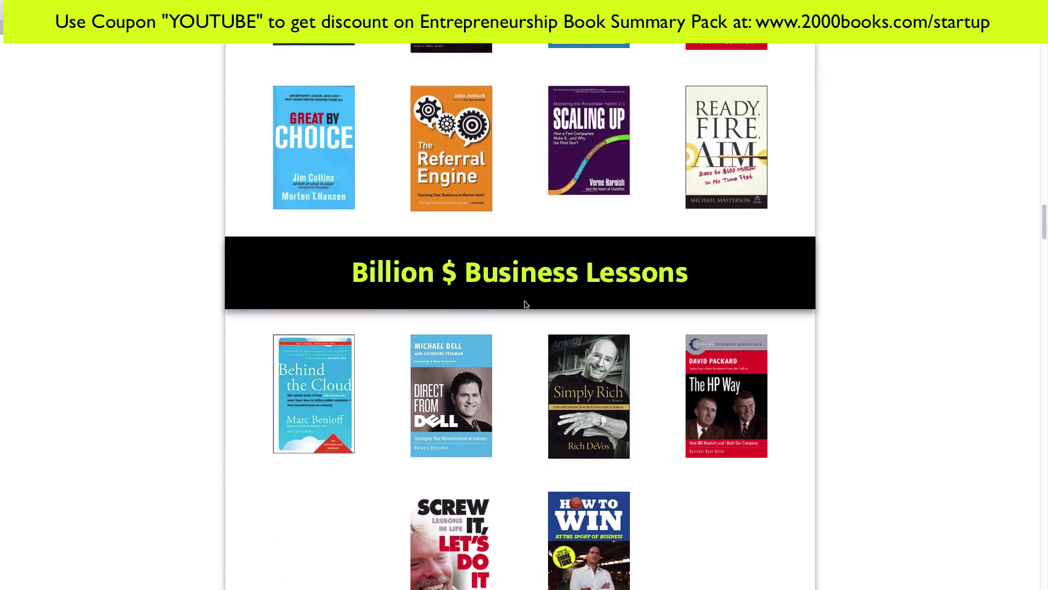
pyautogui.scroll(-13, 512, 293)
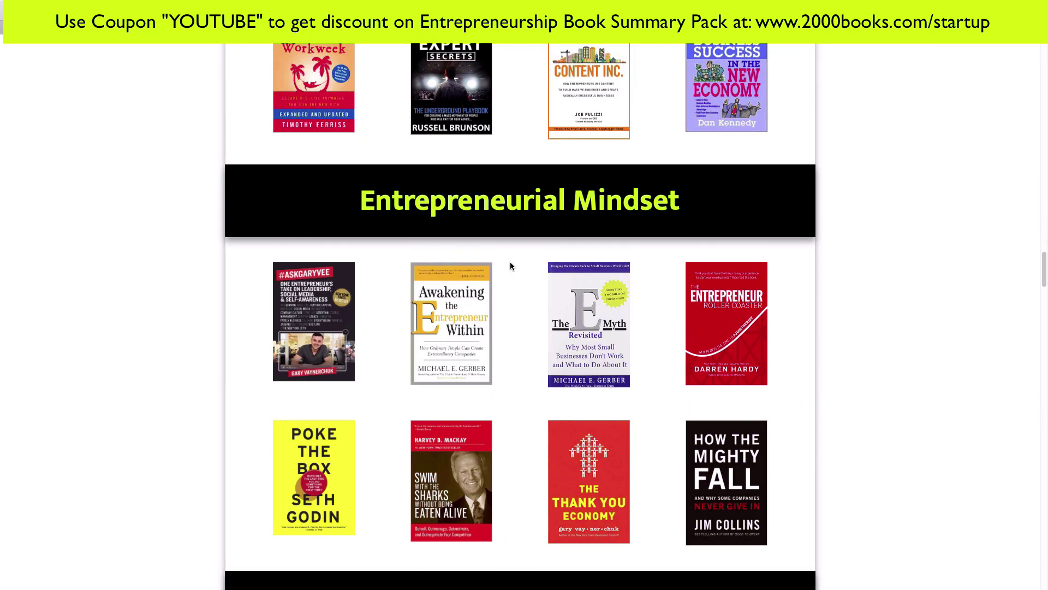
pyautogui.scroll(-2, 512, 265)
pyautogui.scroll(-4, 512, 265)
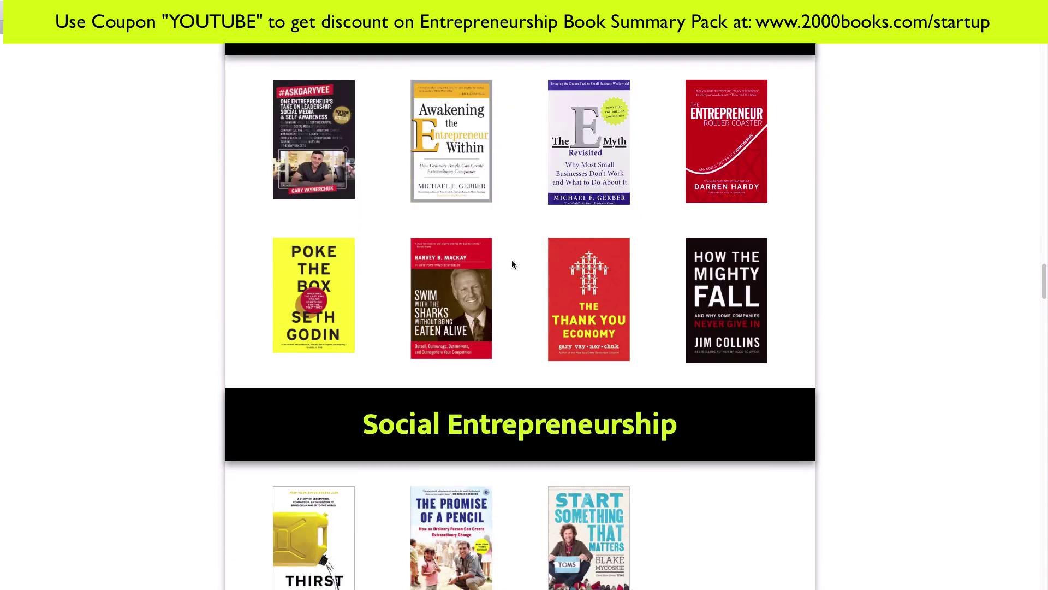
pyautogui.scroll(-9, 512, 259)
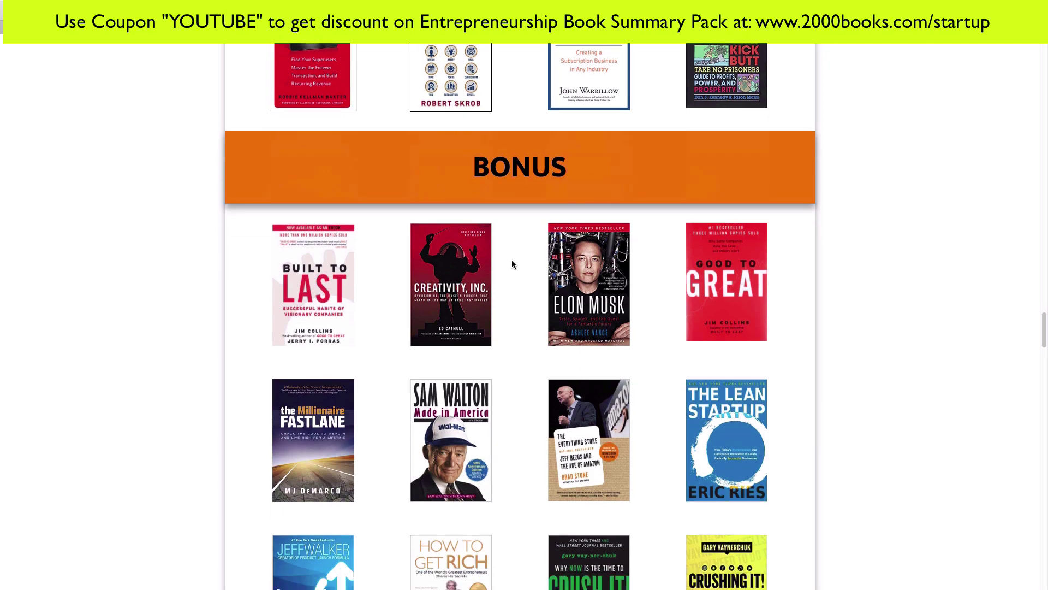
pyautogui.scroll(-5, 512, 260)
pyautogui.scroll(13, 512, 260)
pyautogui.scroll(20, 513, 260)
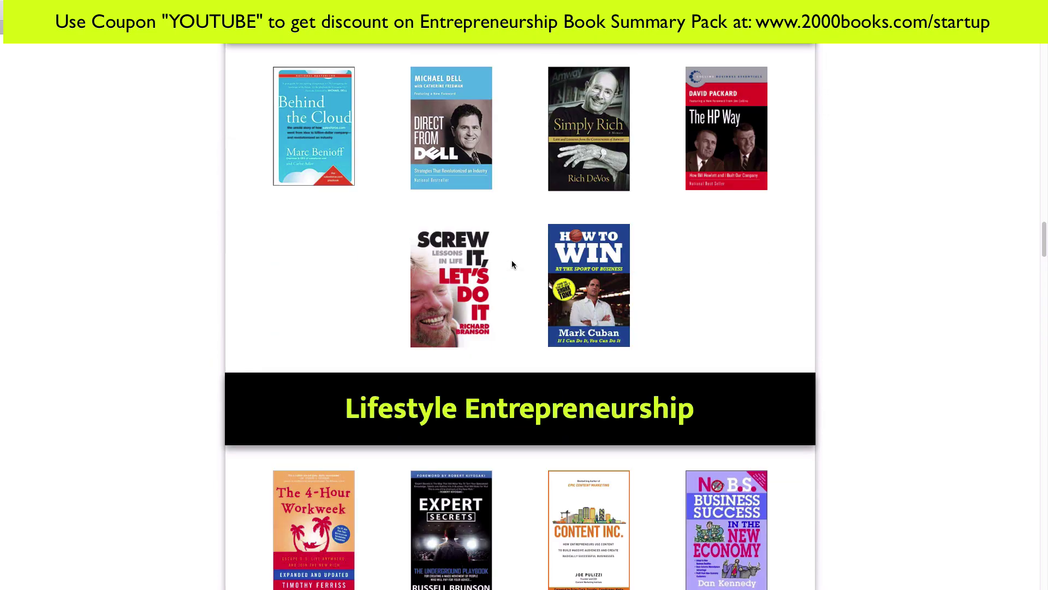
pyautogui.scroll(15, 513, 260)
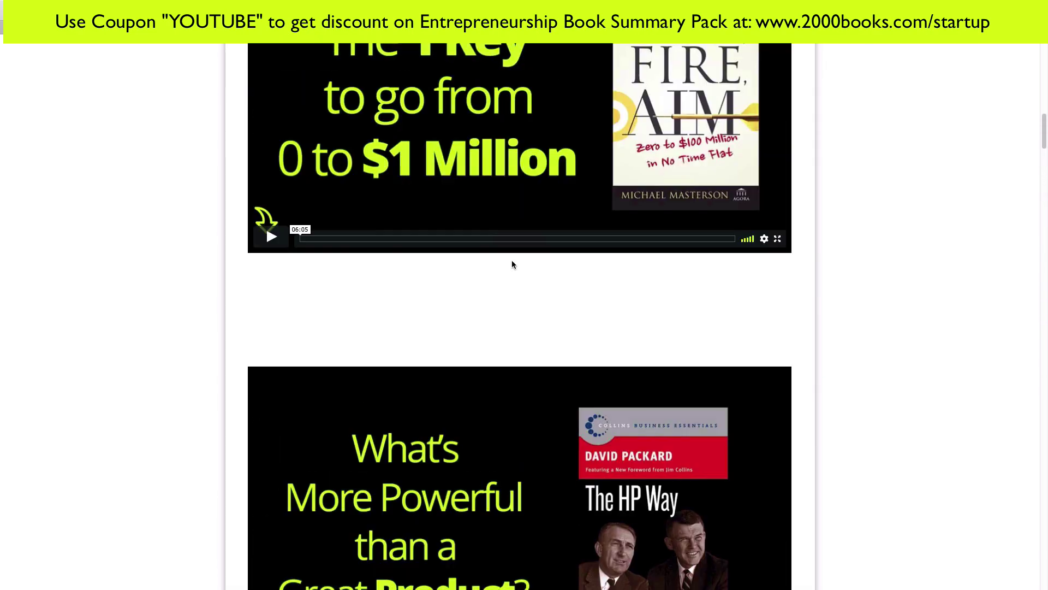
pyautogui.scroll(8, 512, 264)
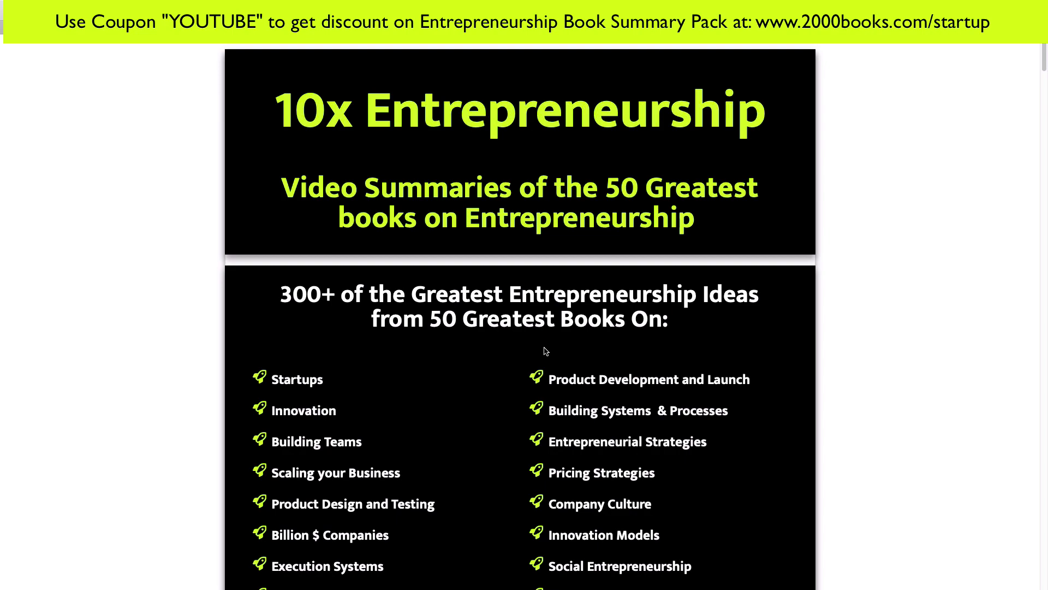
pyautogui.scroll(-3, 546, 351)
pyautogui.scroll(-2, 546, 349)
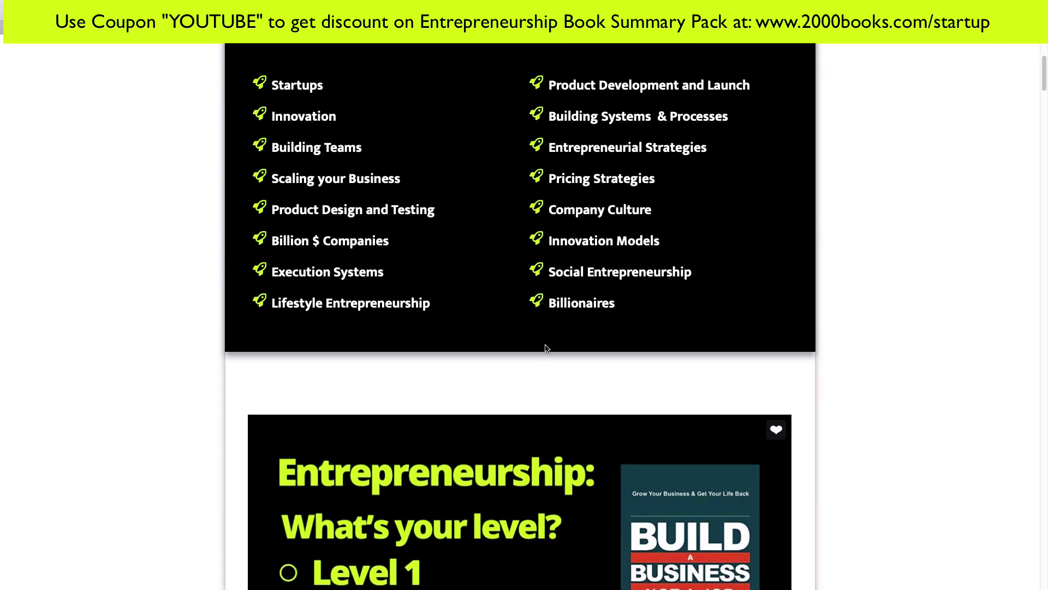